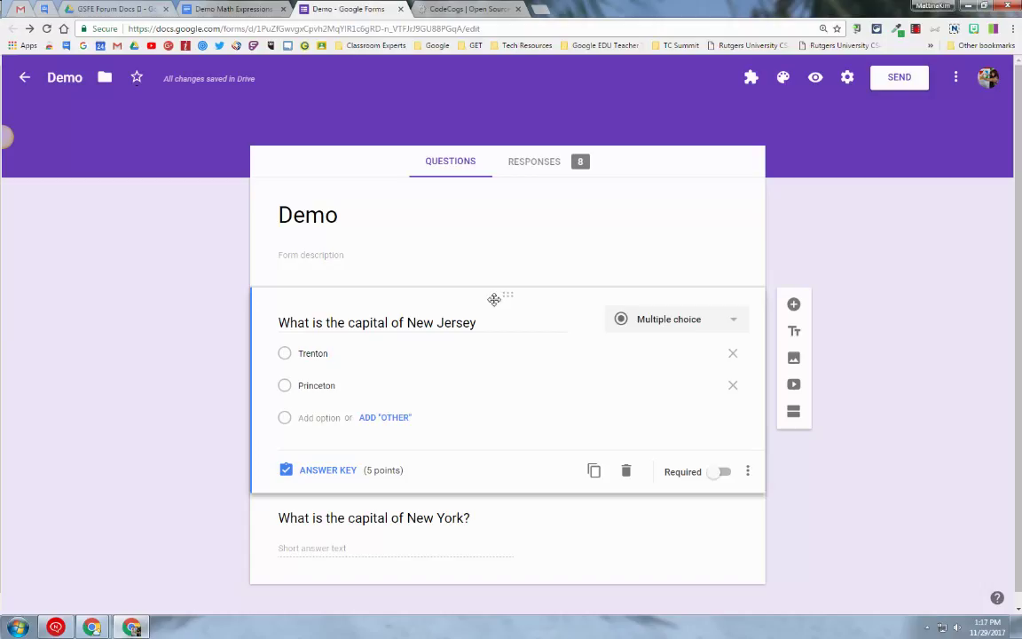
Step: Add a question reading 'Which expression is a trinomial?' with four choices, Option 1 through Option 4
left_click(794, 305)
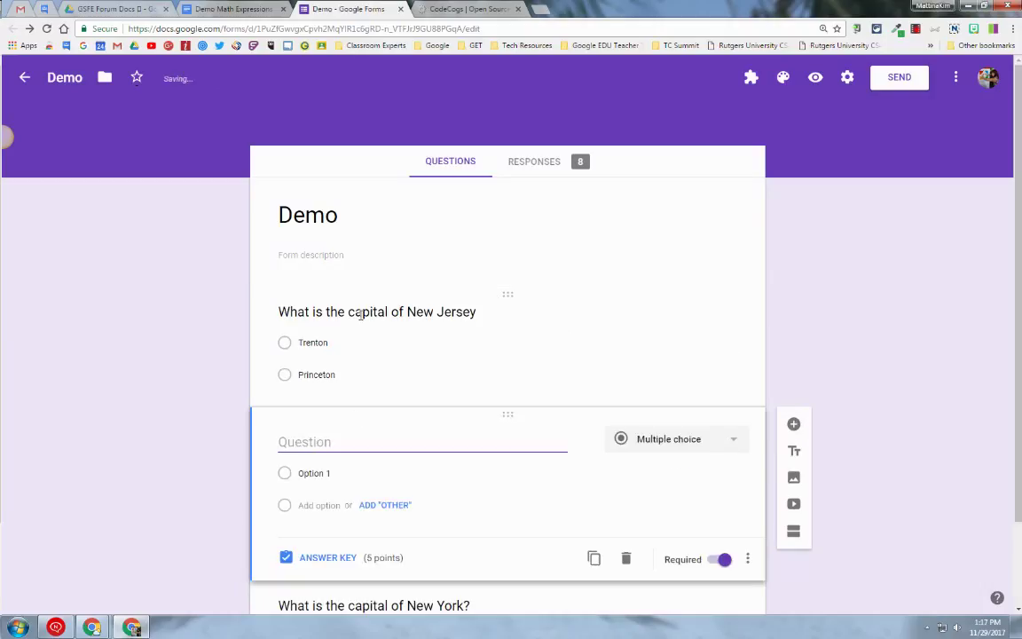
type("Which expression is a trinomial?")
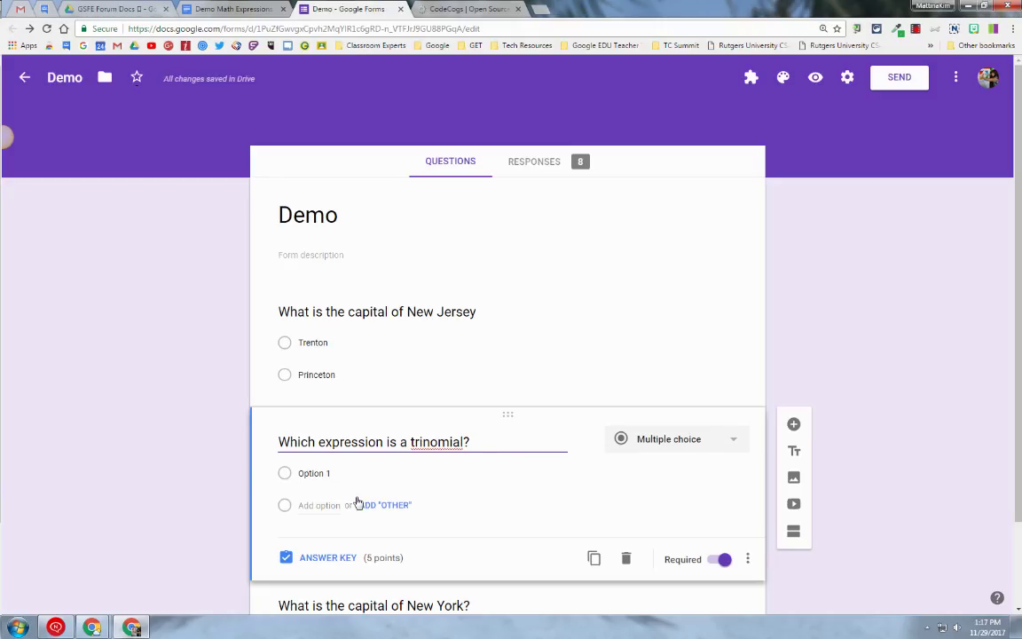
left_click(325, 504)
left_click(321, 536)
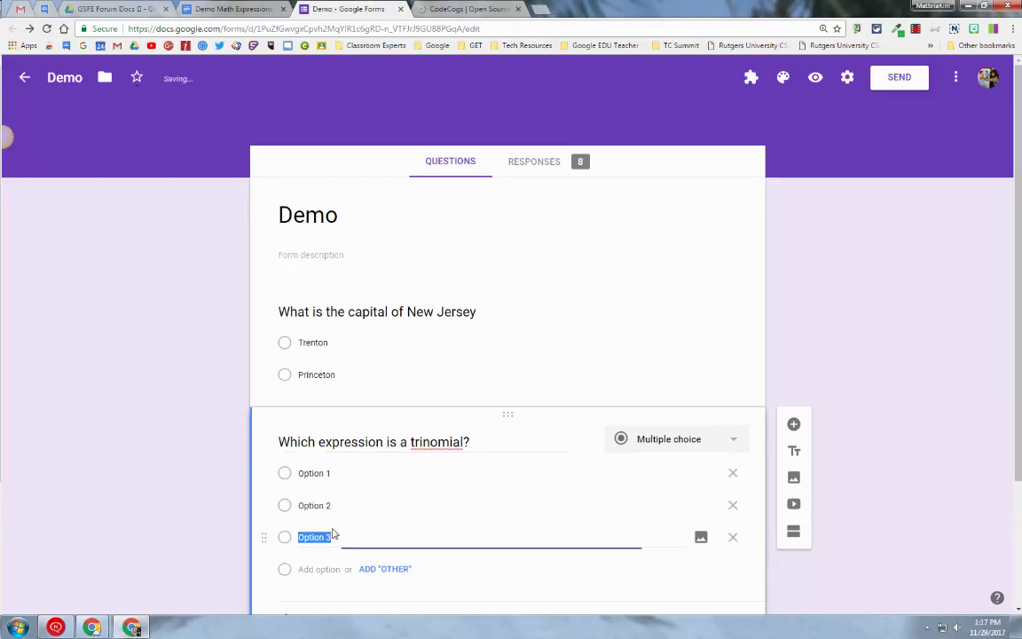
scroll(328, 524, "down", 2)
left_click(321, 449)
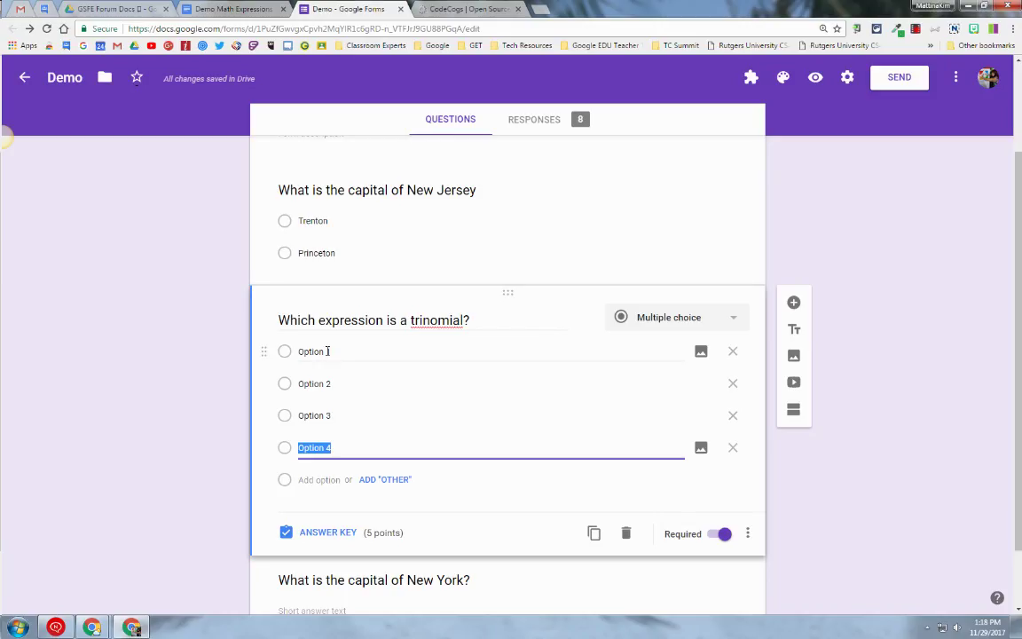
Step: Open the CodeCogs Equation Editor as a standalone Full Panel popup window
left_click(446, 10)
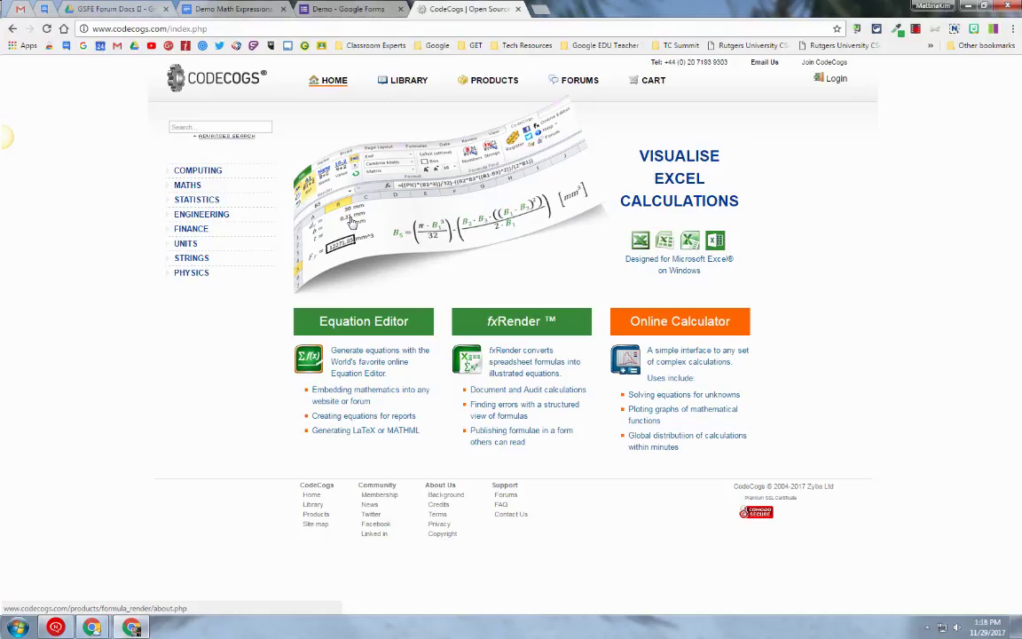
left_click(352, 327)
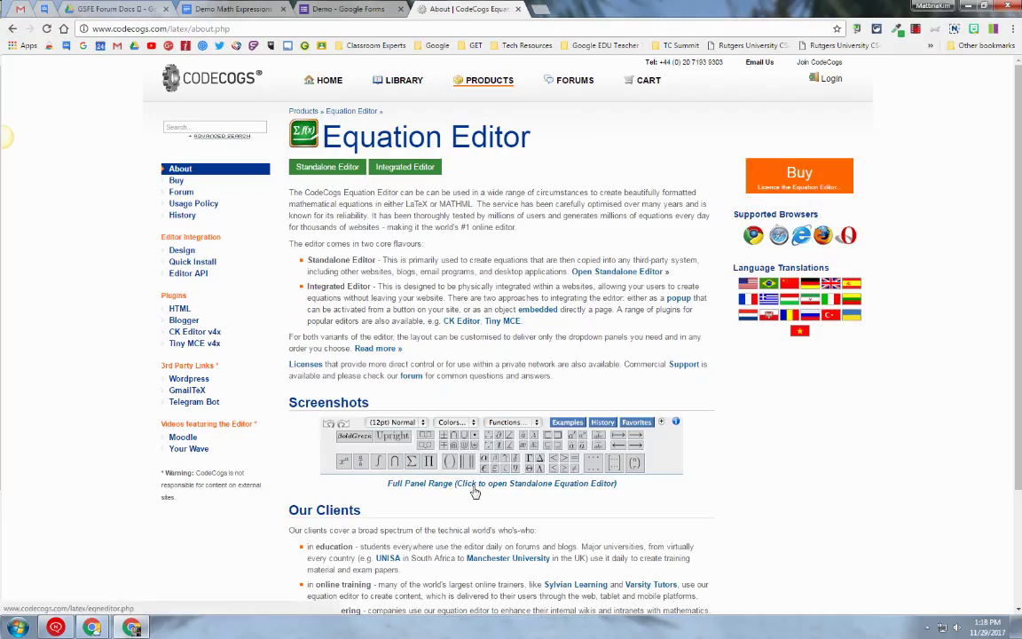
left_click(570, 486)
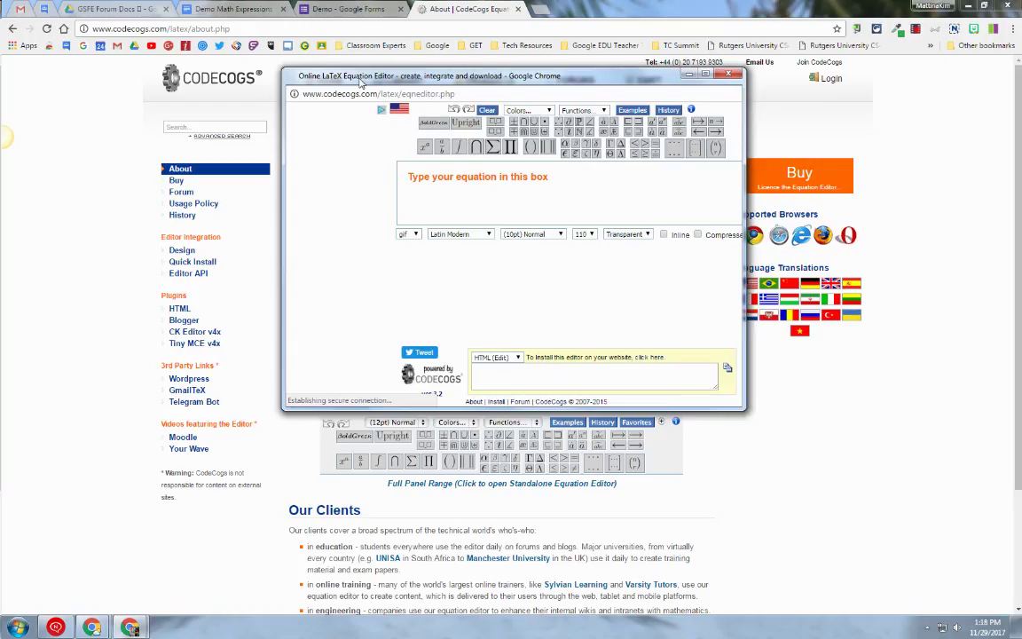
Step: Bring the Demo Math Expressions Google Docs document to the front
left_click(218, 11)
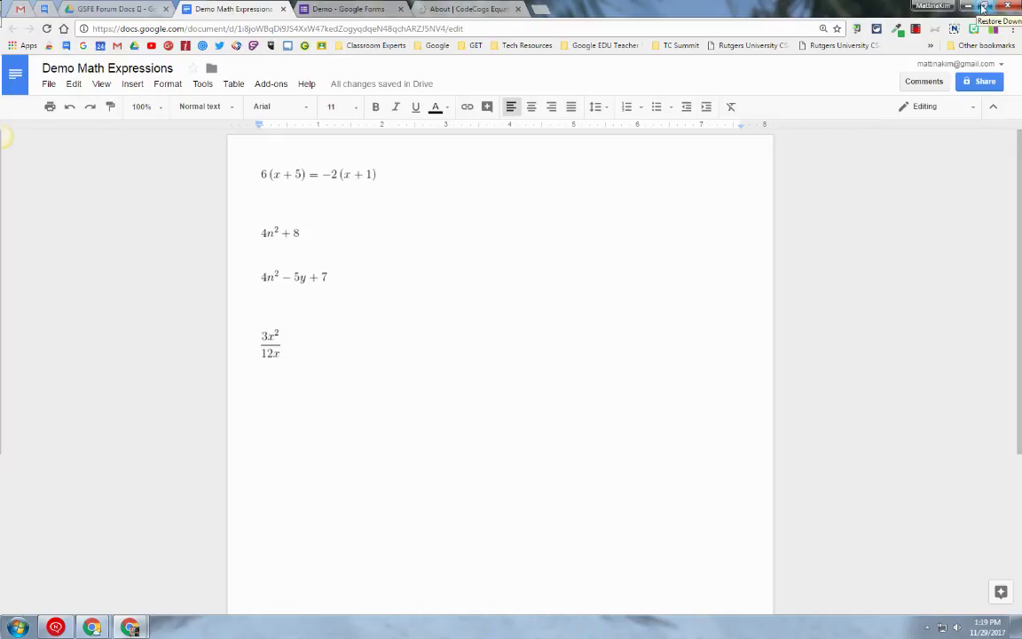
Step: Restore down Chrome and place the CodeCogs editor beside the Demo Math Expressions document
left_click(983, 7)
left_click_drag(632, 73, 829, 70)
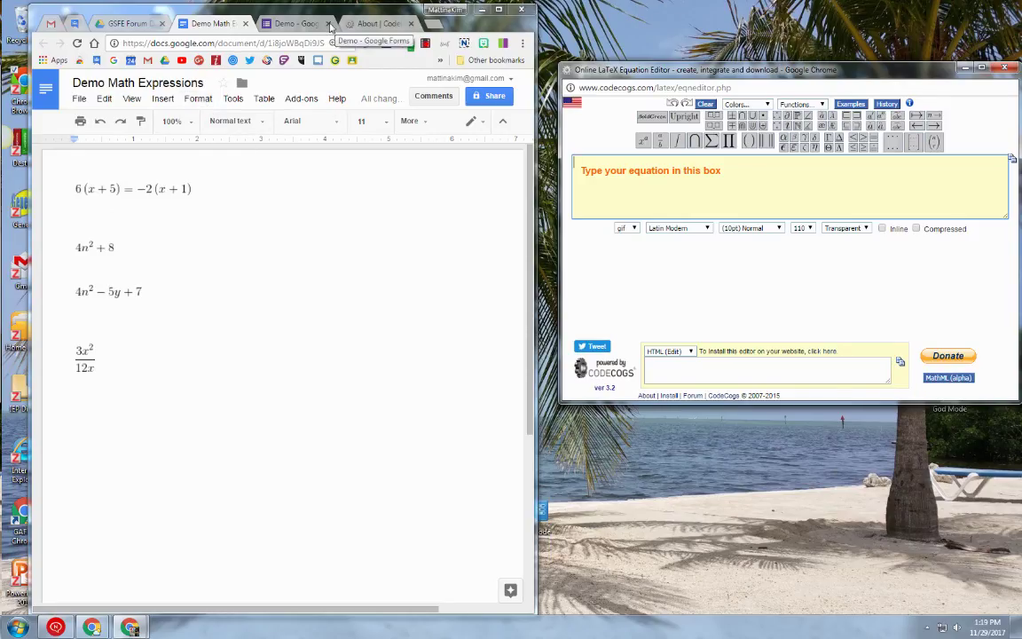
left_click(272, 25)
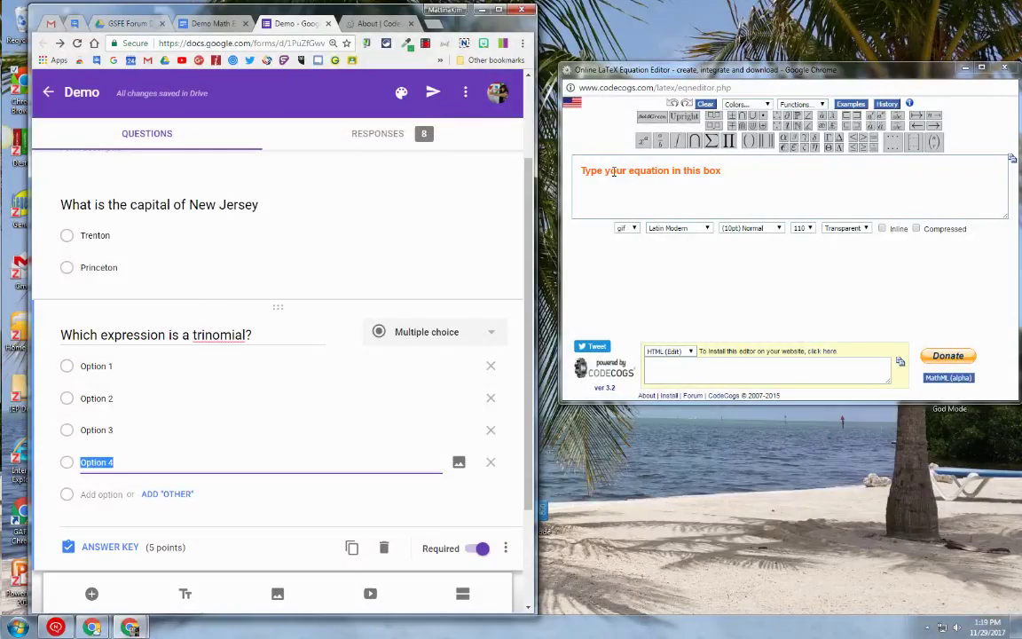
left_click_drag(594, 71, 647, 76)
left_click(571, 169)
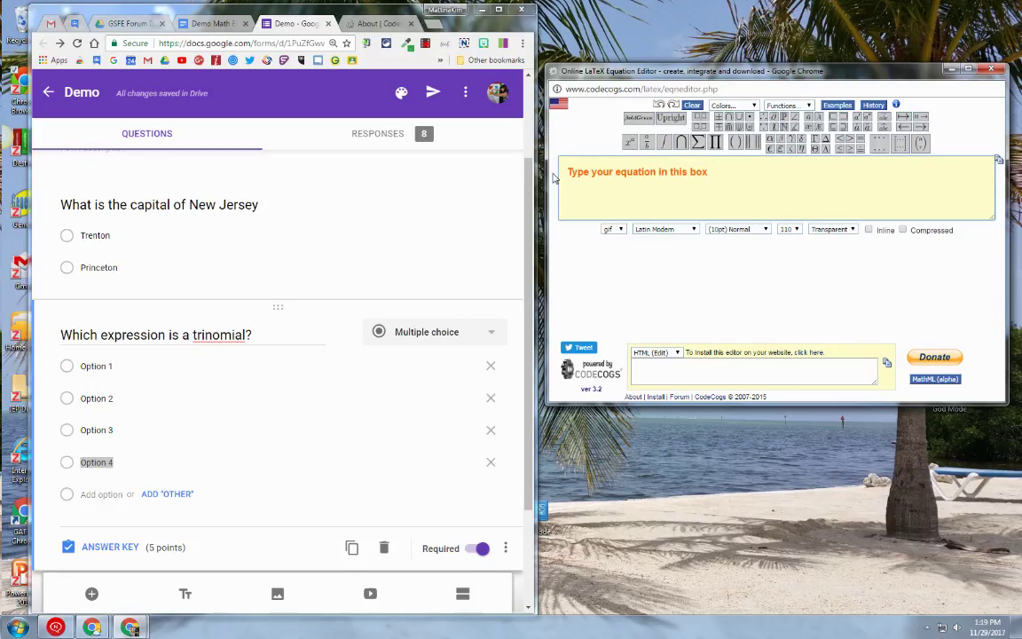
left_click(193, 22)
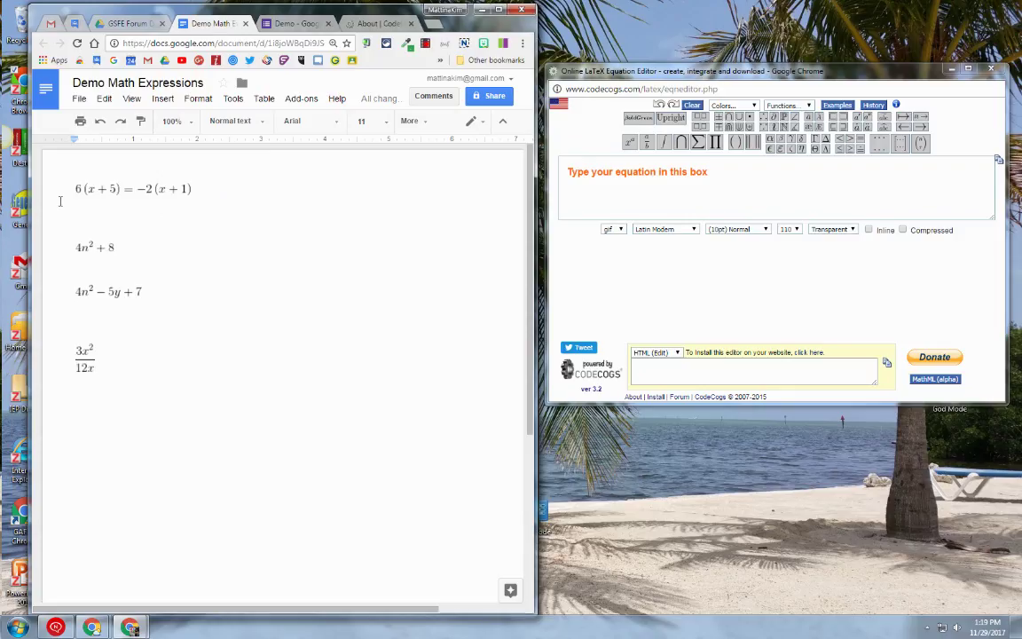
left_click(606, 171)
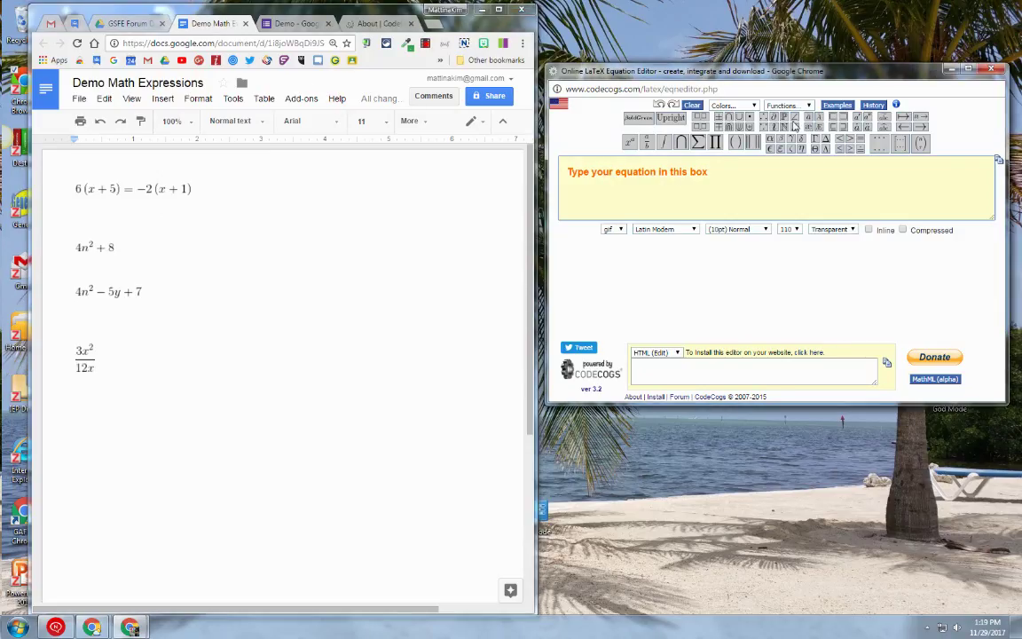
mouse_move(698, 142)
Step: Build 6(x+5) = −2(x+1) in CodeCogs with the brackets button, then return to the Demo form
left_click(581, 169)
type("6")
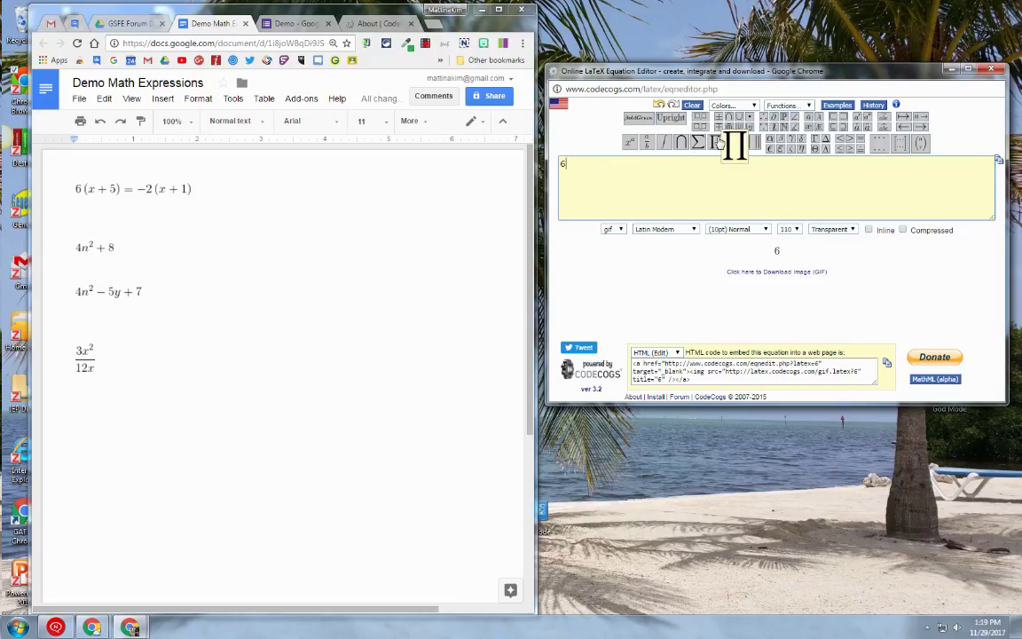
left_click(734, 146)
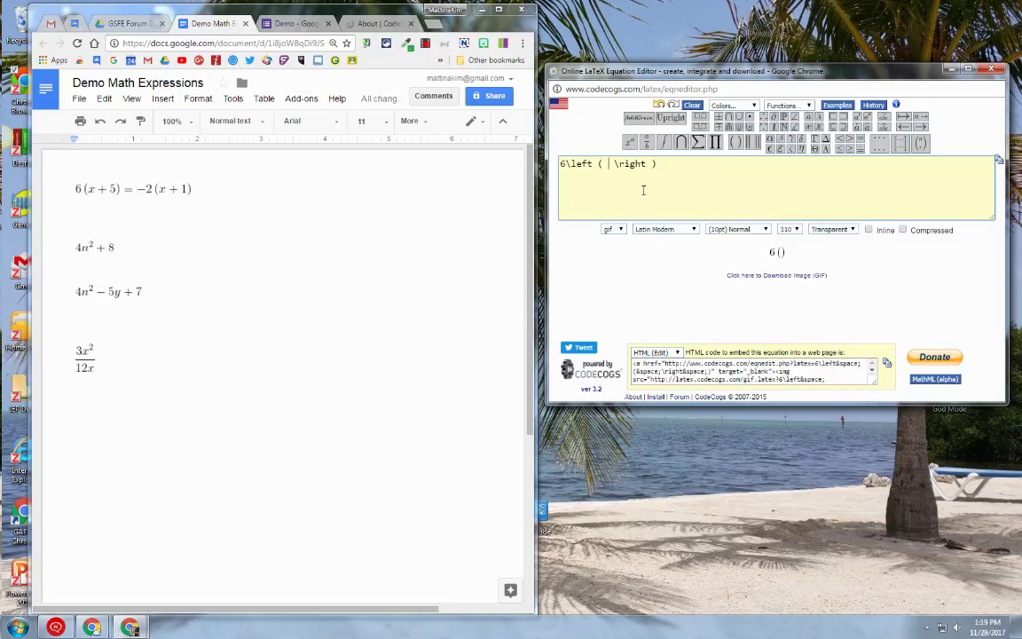
type("x")
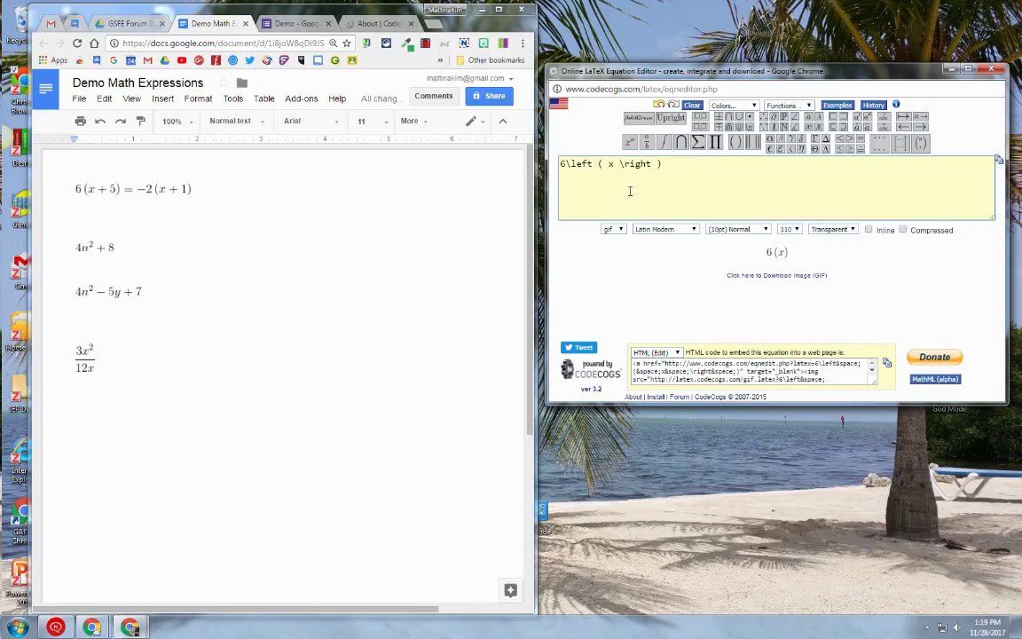
type("+5")
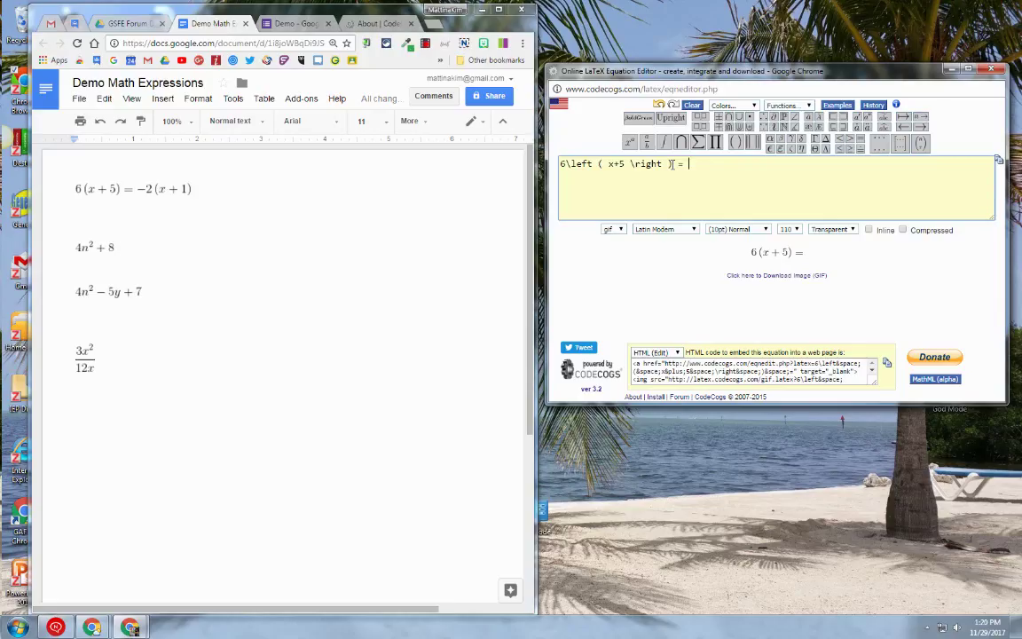
type("-2")
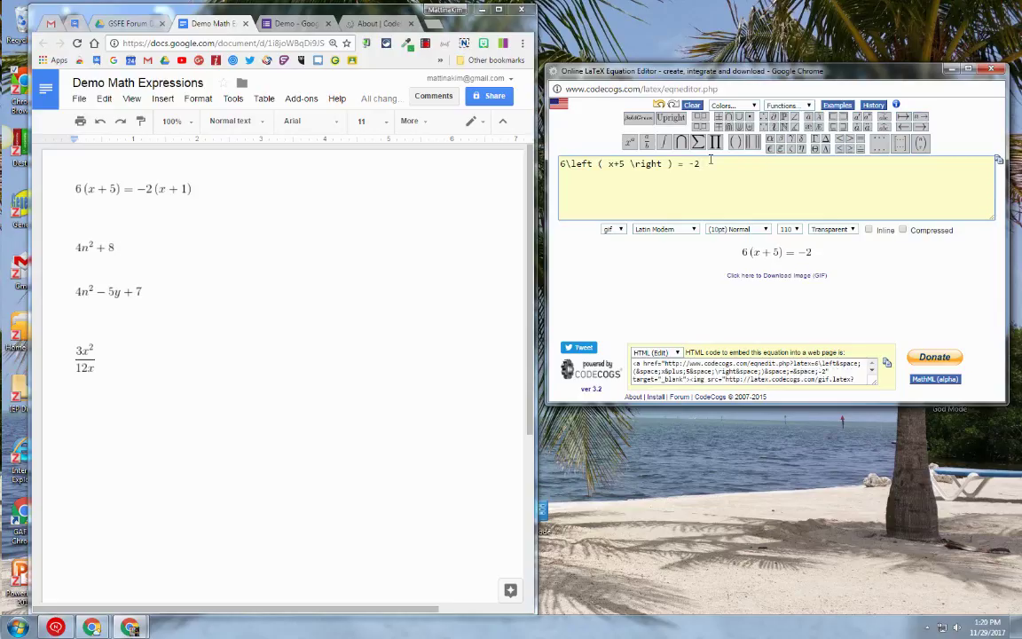
left_click(734, 142)
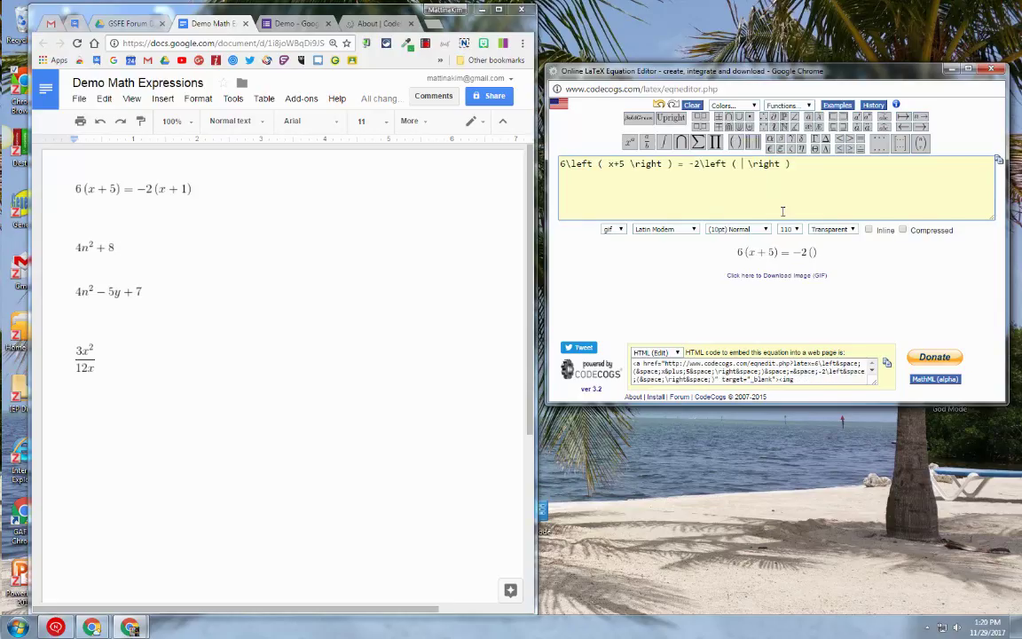
type("x+1")
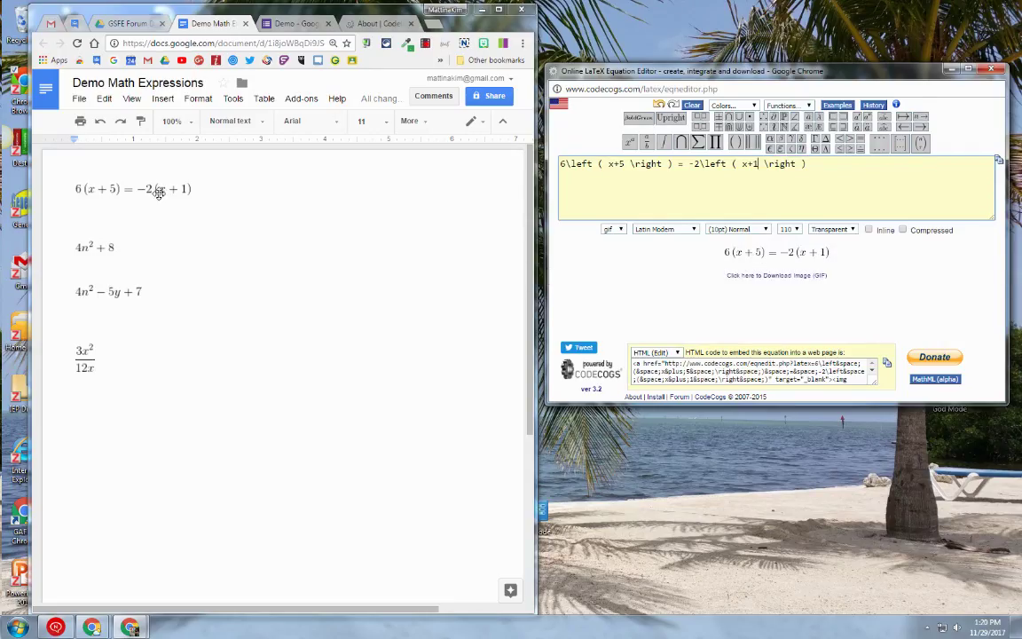
left_click(293, 23)
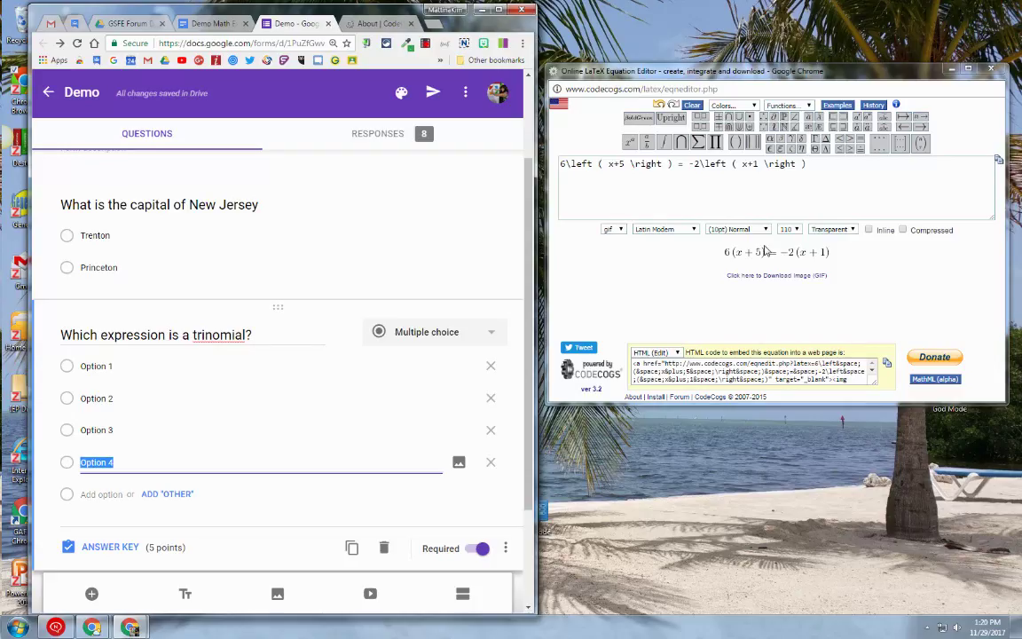
Step: Attach the rendered 6(x+5) = −2(x+1) image to Option 1 using By URL
left_click(130, 363)
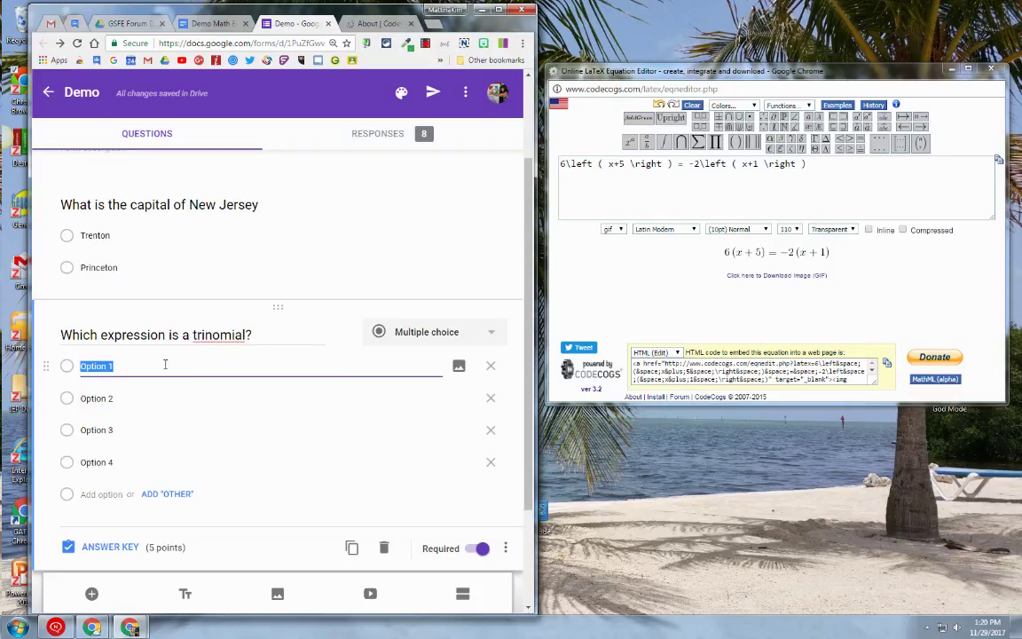
left_click(458, 371)
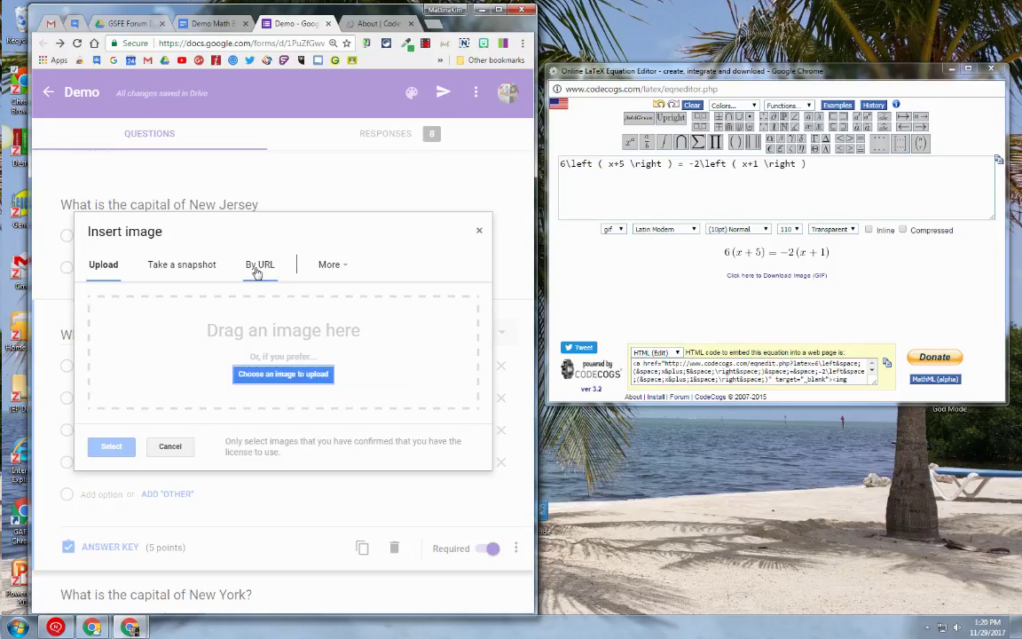
left_click(256, 272)
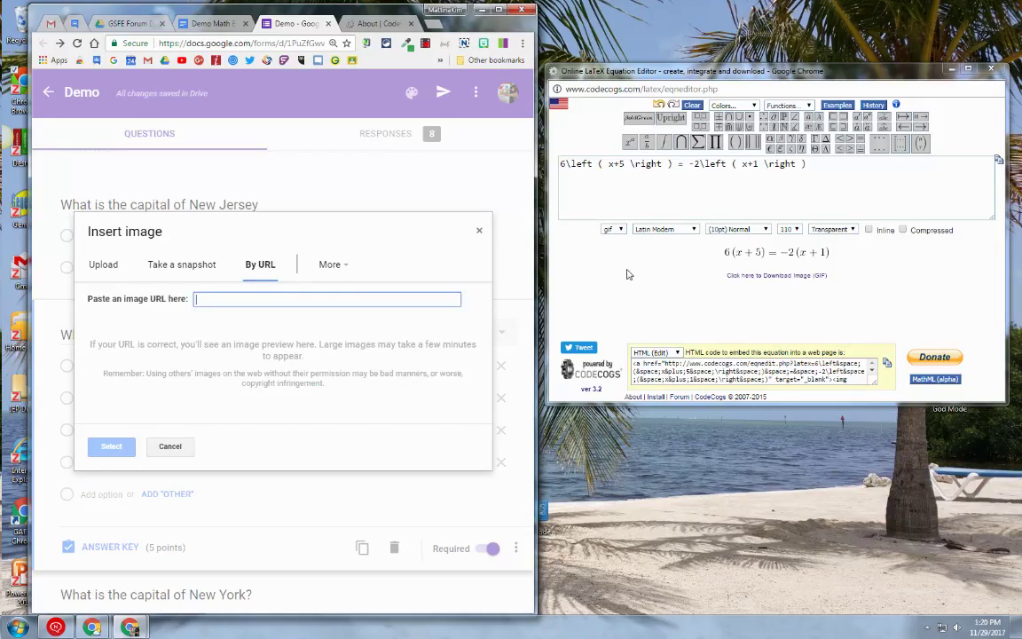
left_click(784, 259)
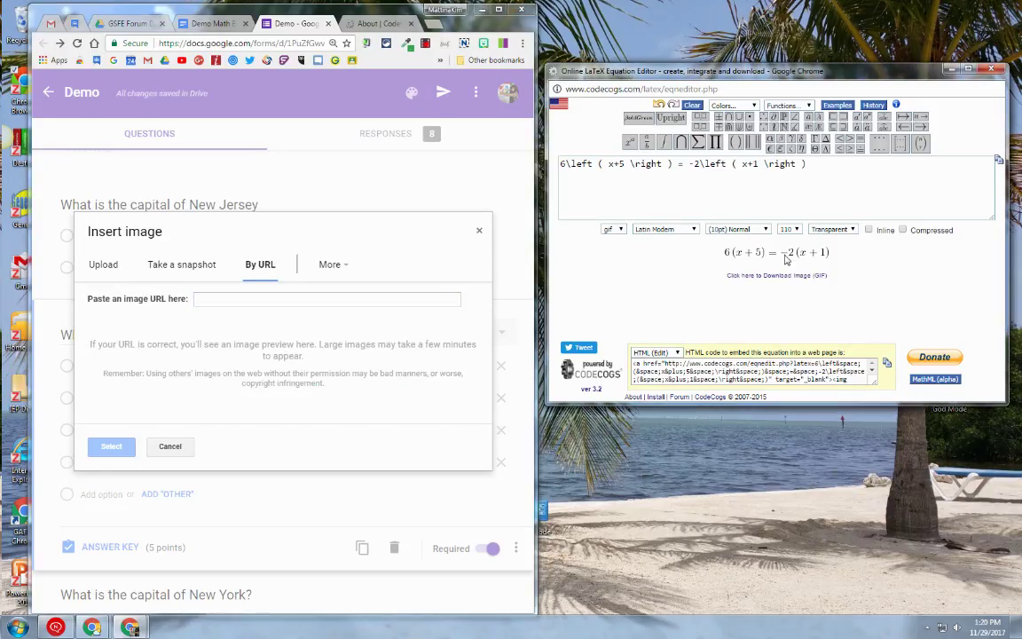
left_click_drag(784, 258, 278, 303)
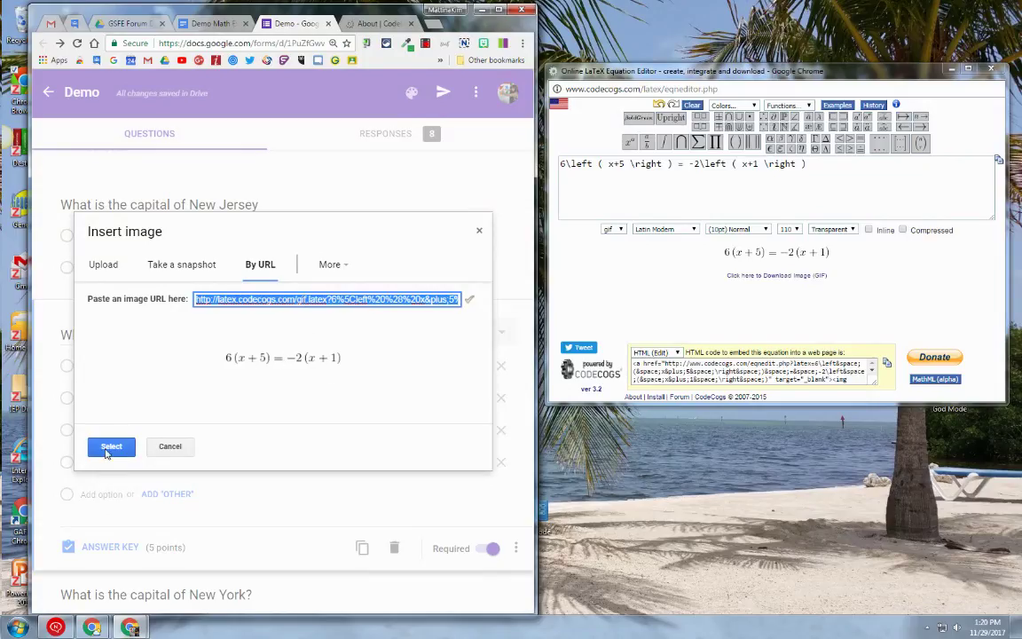
left_click(108, 447)
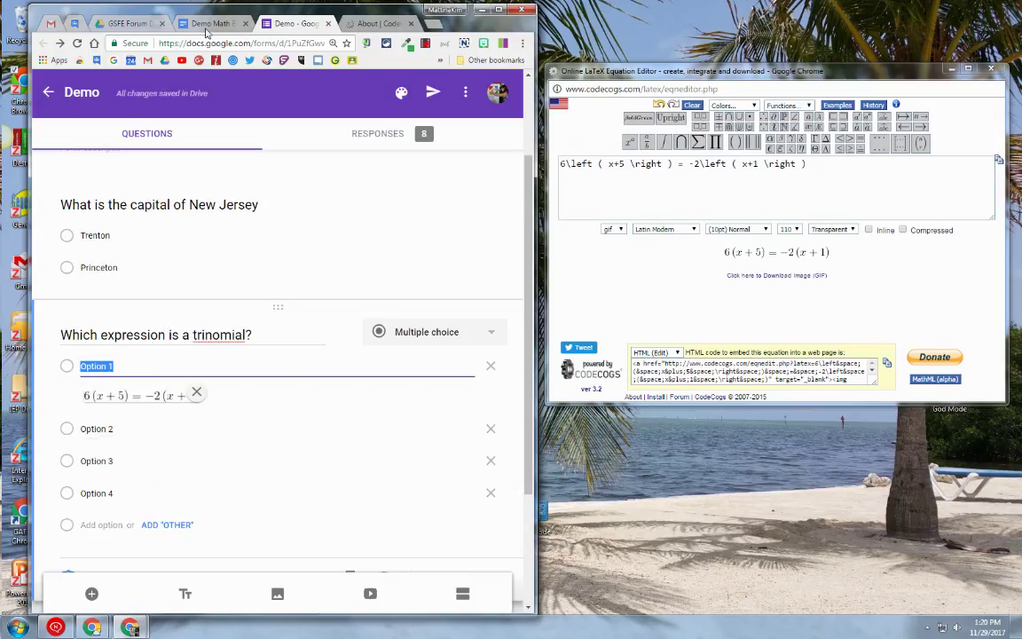
Step: Replace the old LaTeX in CodeCogs with 4n^{2} using the superscript button
left_click(203, 24)
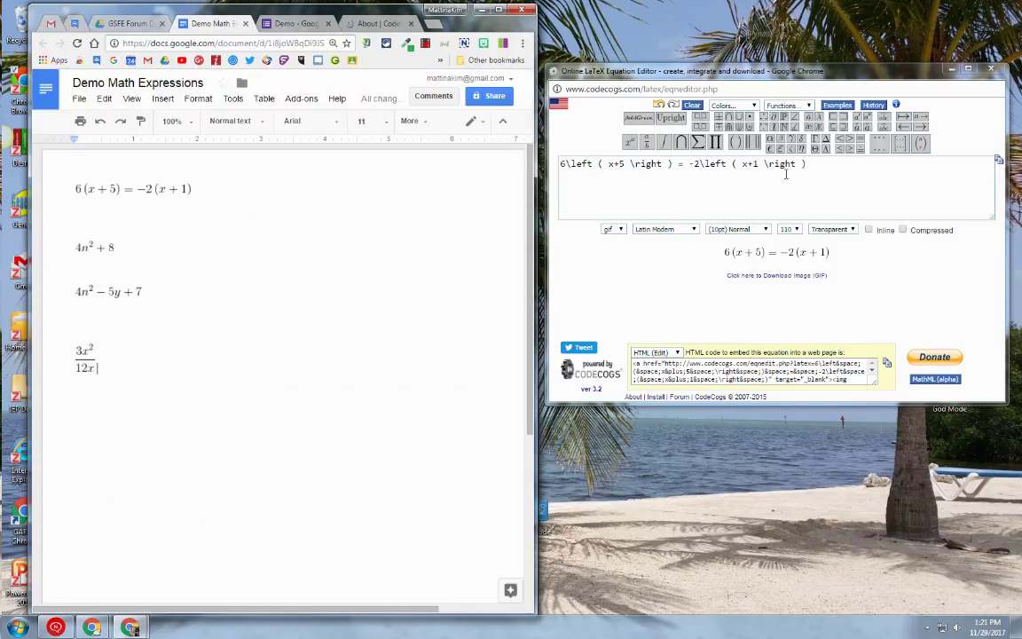
left_click_drag(813, 163, 563, 168)
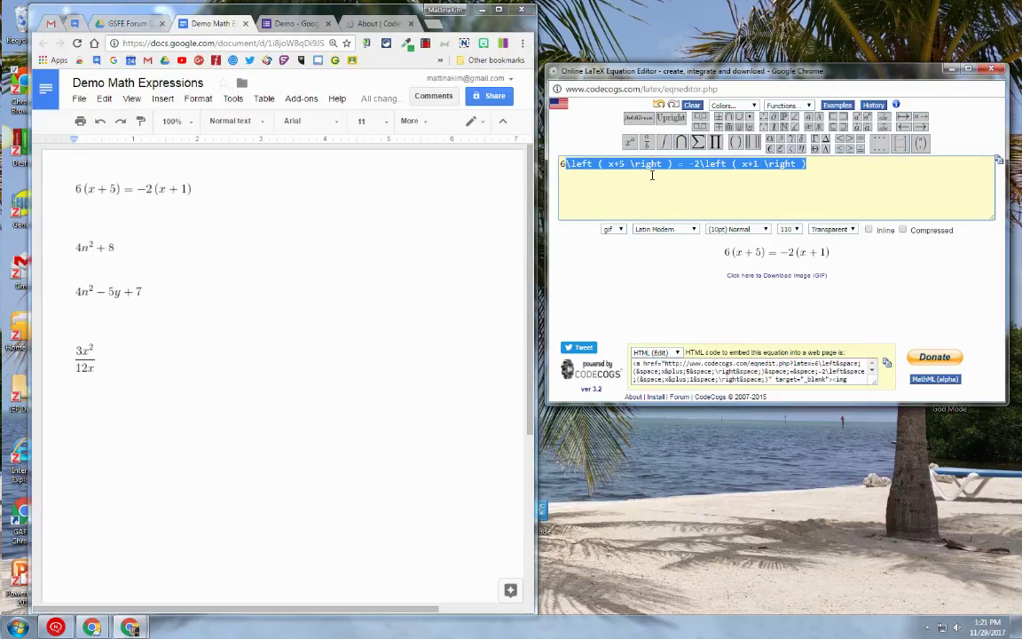
key("BackSpace")
key("BackSpace")
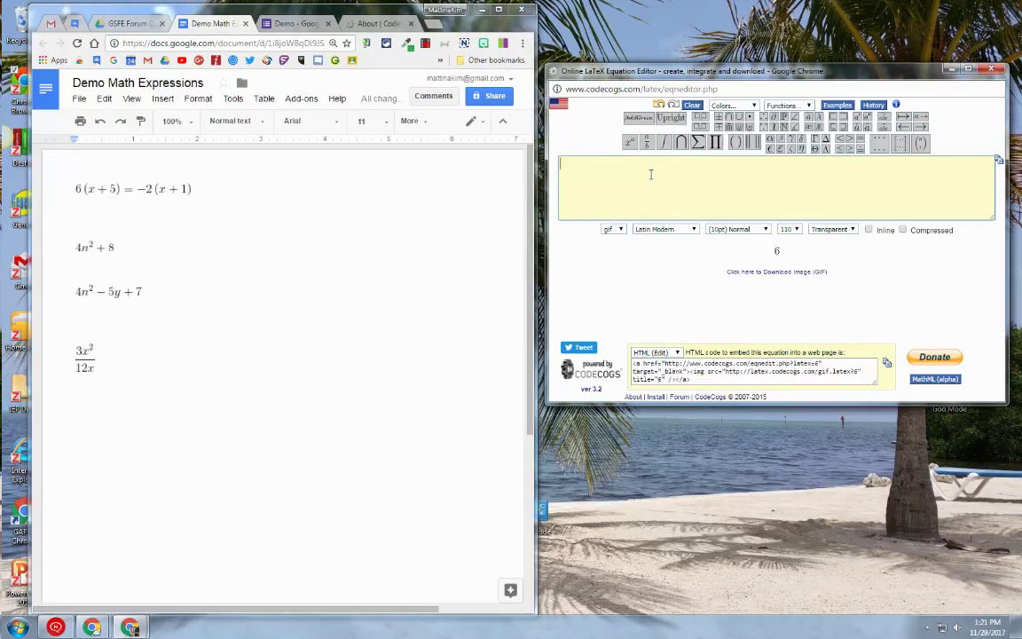
type("4")
mouse_move(629, 143)
left_click(565, 133)
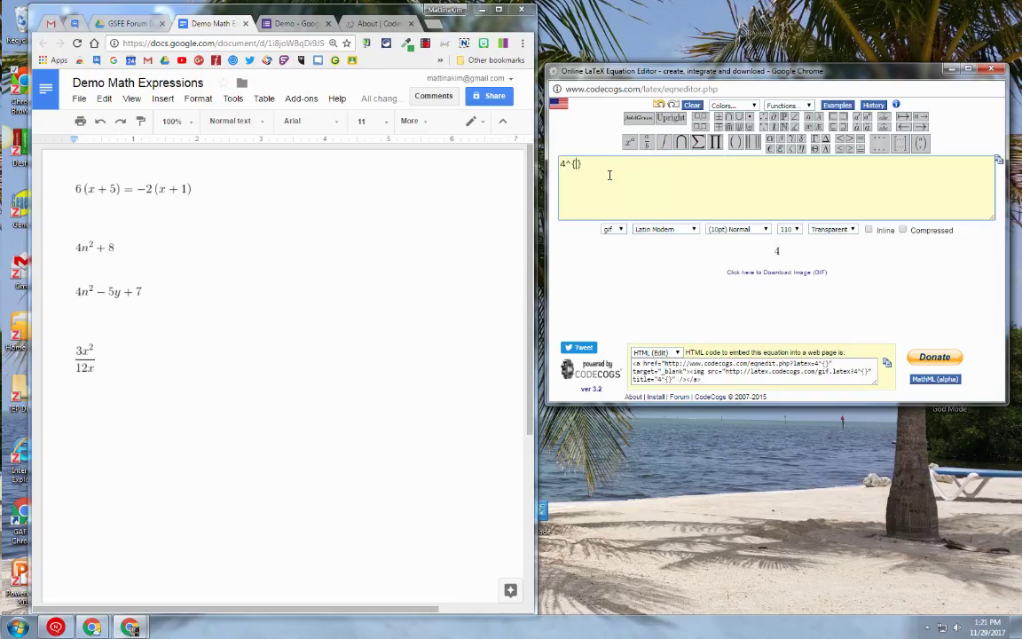
left_click(565, 166)
type("n")
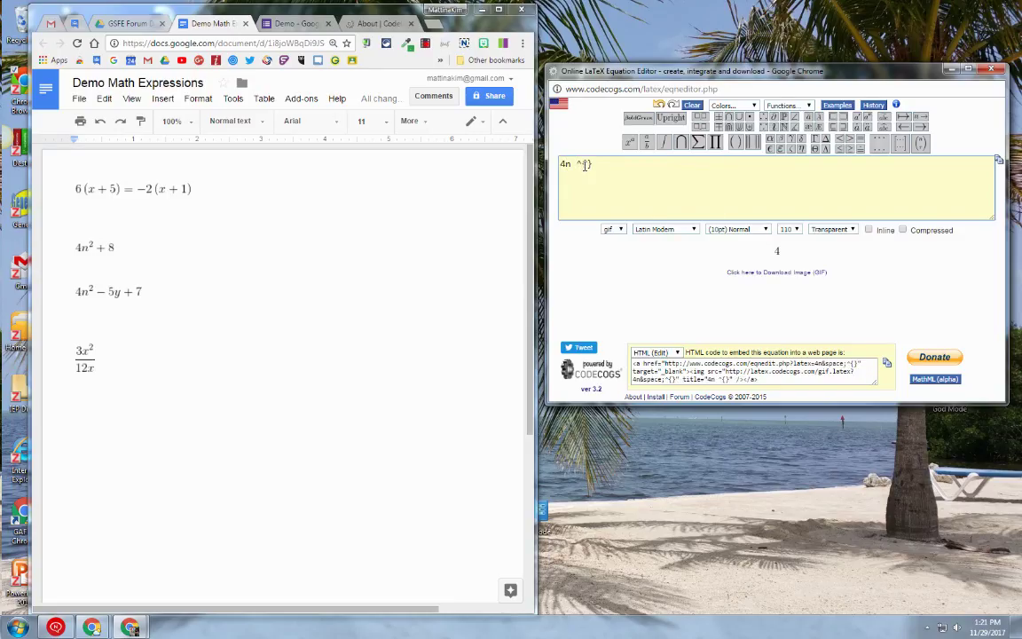
left_click(586, 165)
type("2")
Step: Append +8 to make 4n² + 8, then start inserting an image for Option 2
left_click(621, 166)
type("+8")
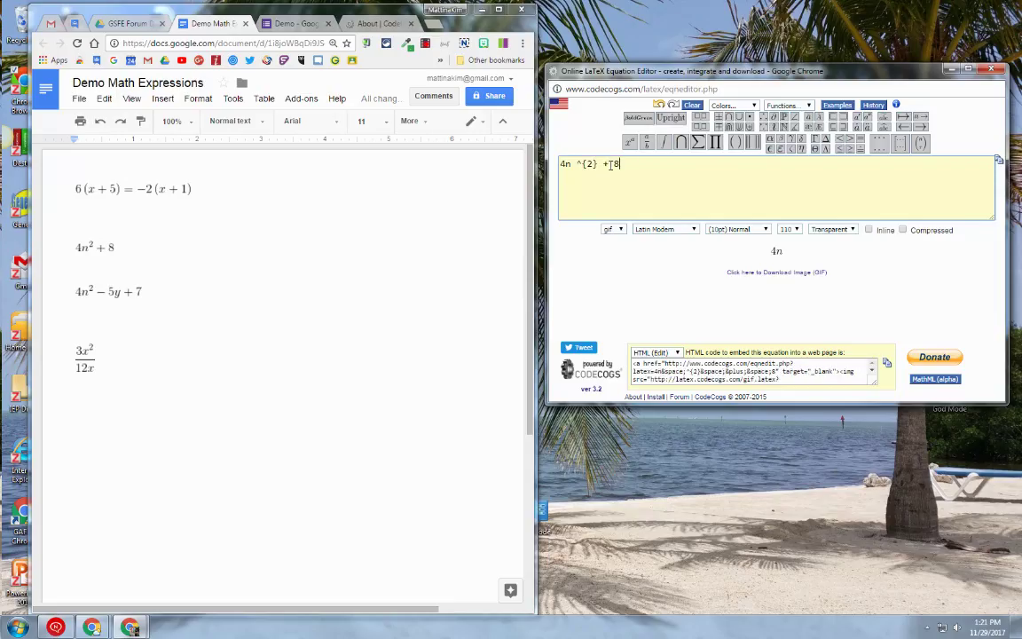
left_click(709, 256)
left_click(577, 165)
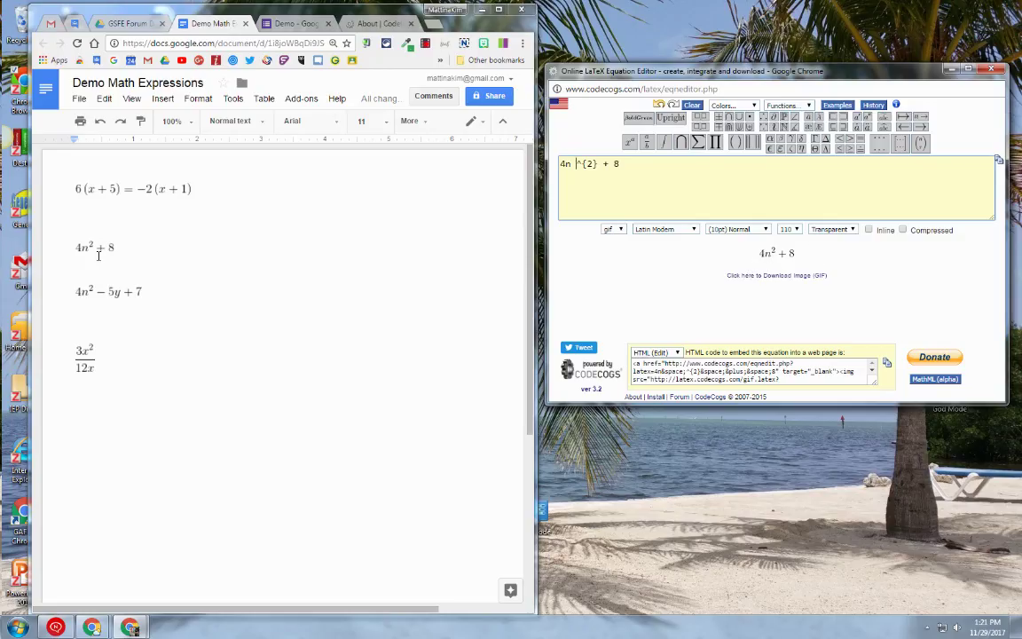
left_click(262, 25)
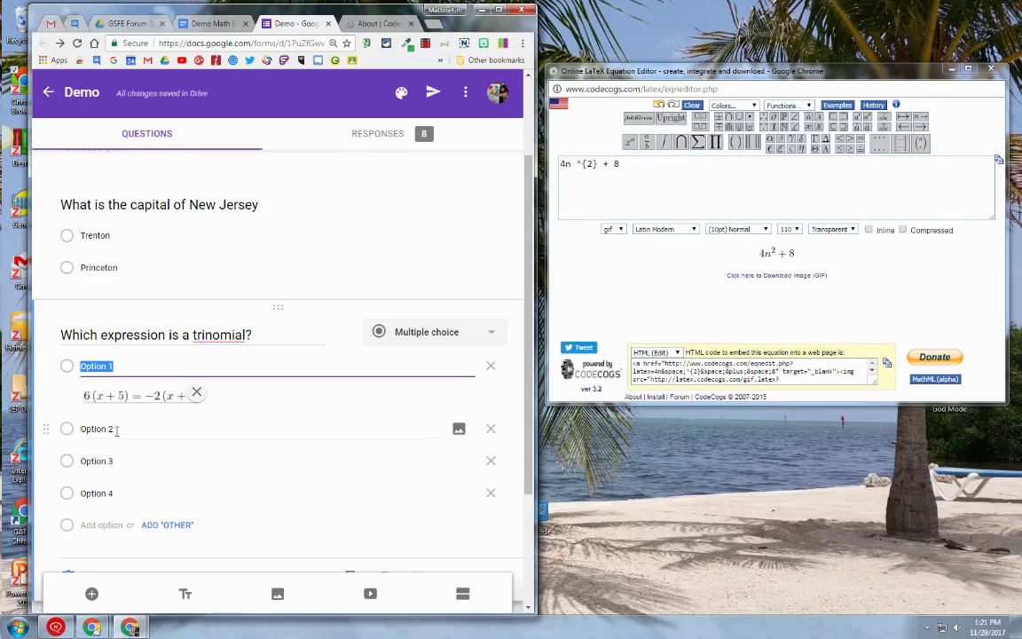
left_click(458, 428)
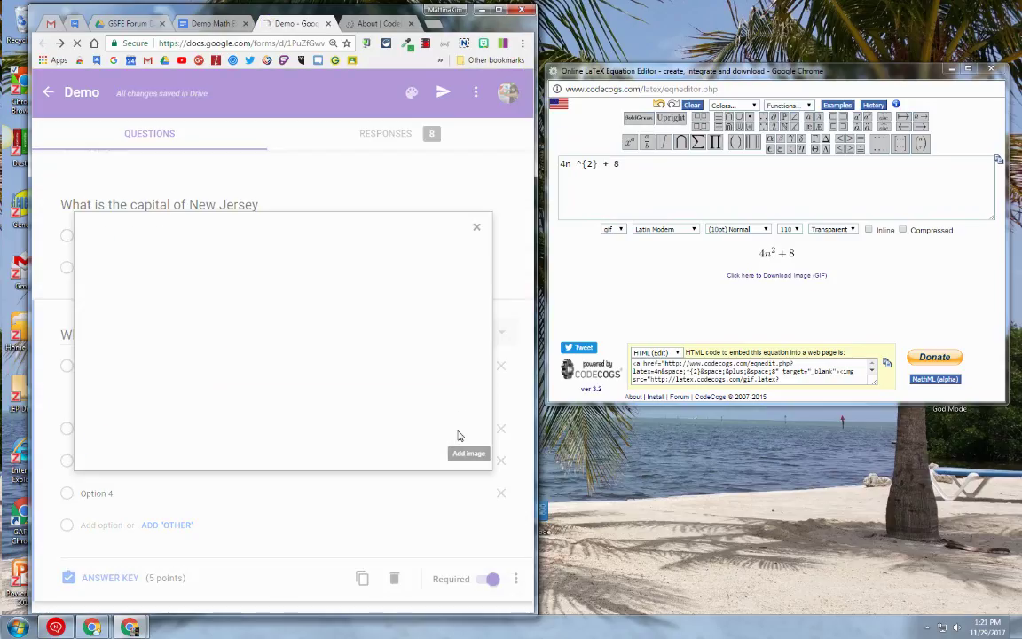
Step: Attach the rendered 4n² + 8 image to Option 2 using By URL
left_click(261, 265)
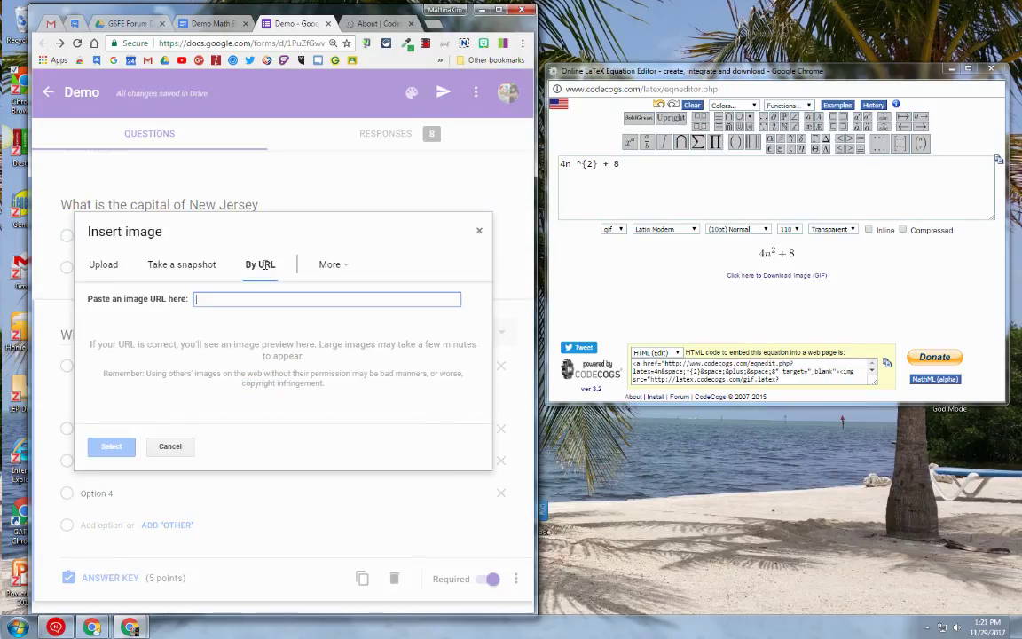
left_click_drag(779, 253, 235, 299)
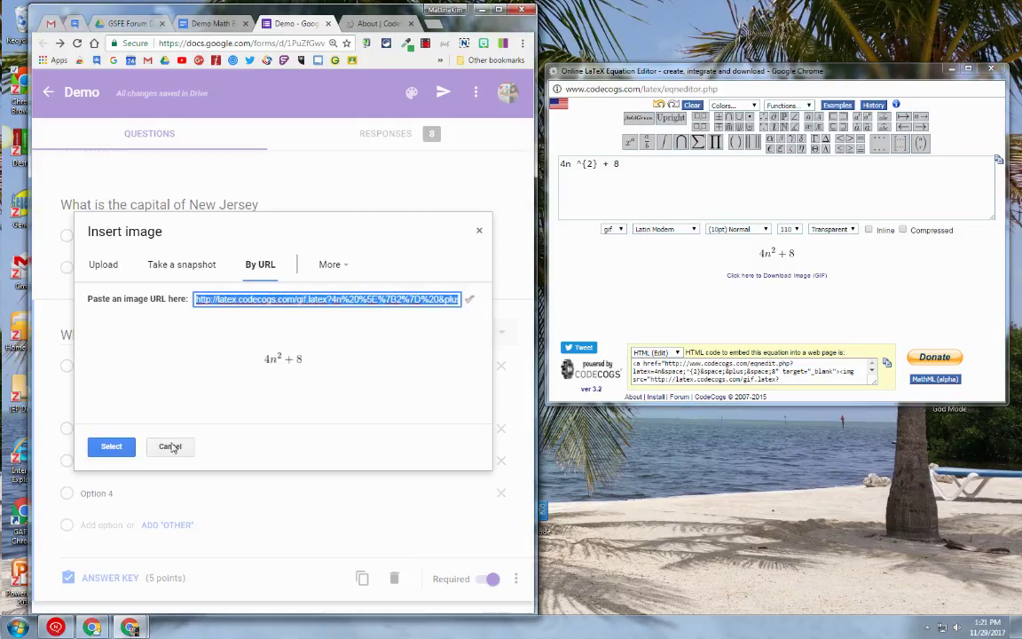
left_click(106, 447)
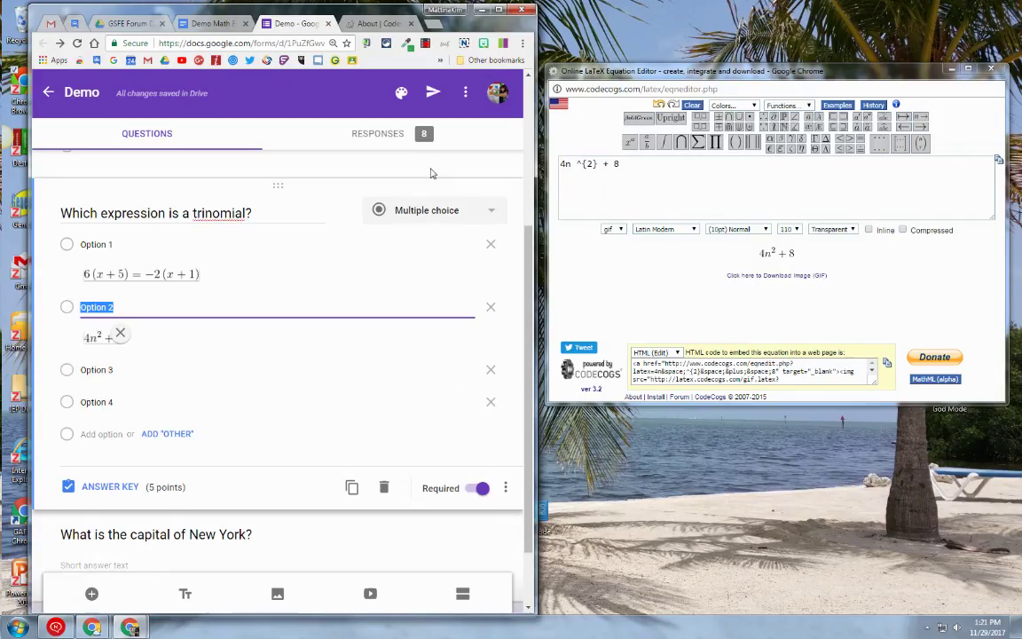
Step: Edit the CodeCogs equation to 4n² − 5y + 7 and return to Option 3 in the form
left_click(200, 24)
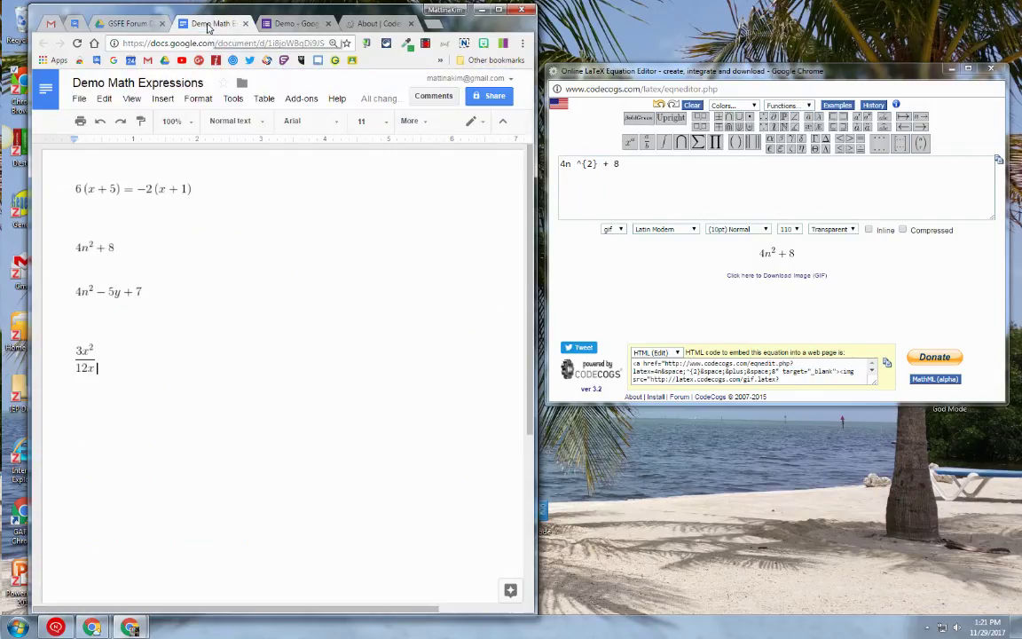
left_click(629, 165)
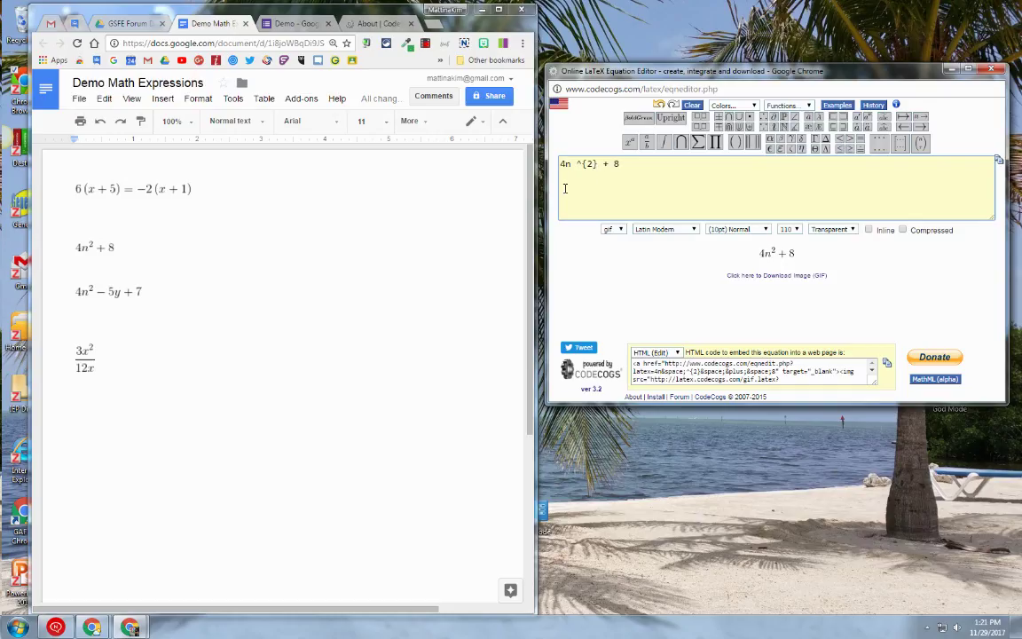
type("- 5y")
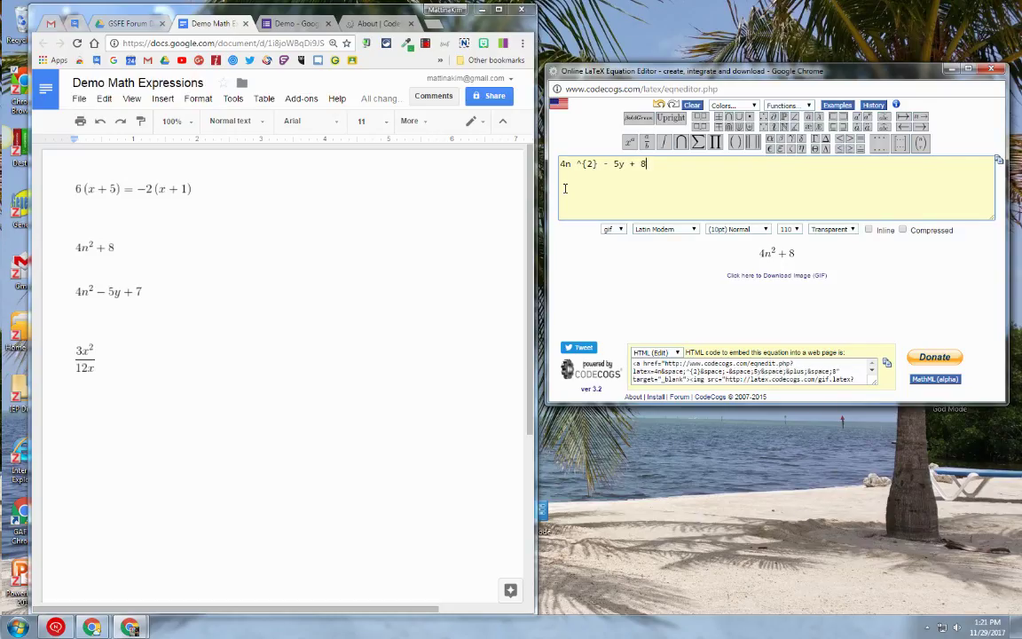
left_click(679, 273)
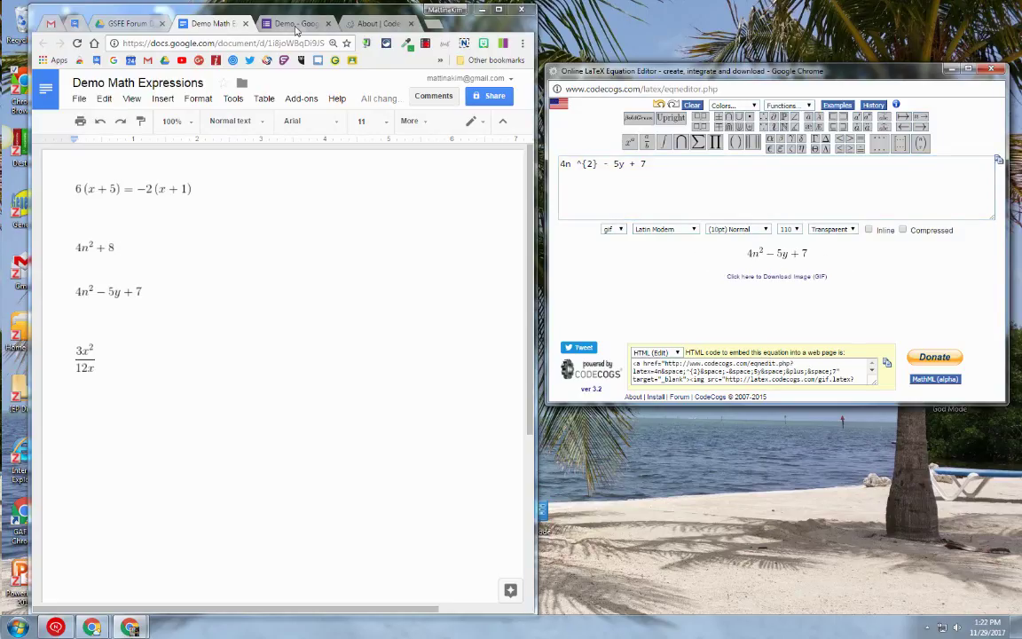
left_click(286, 24)
left_click(145, 373)
Step: Attach the 4n² − 5y + 7 image to Option 3 by URL, then move to Option 4
left_click(459, 371)
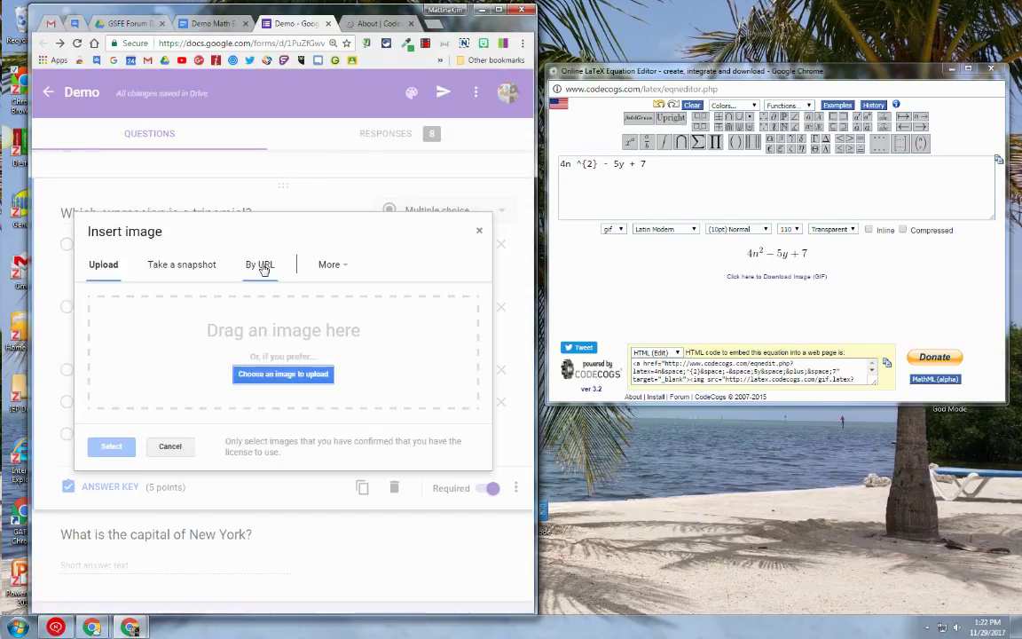
left_click(263, 266)
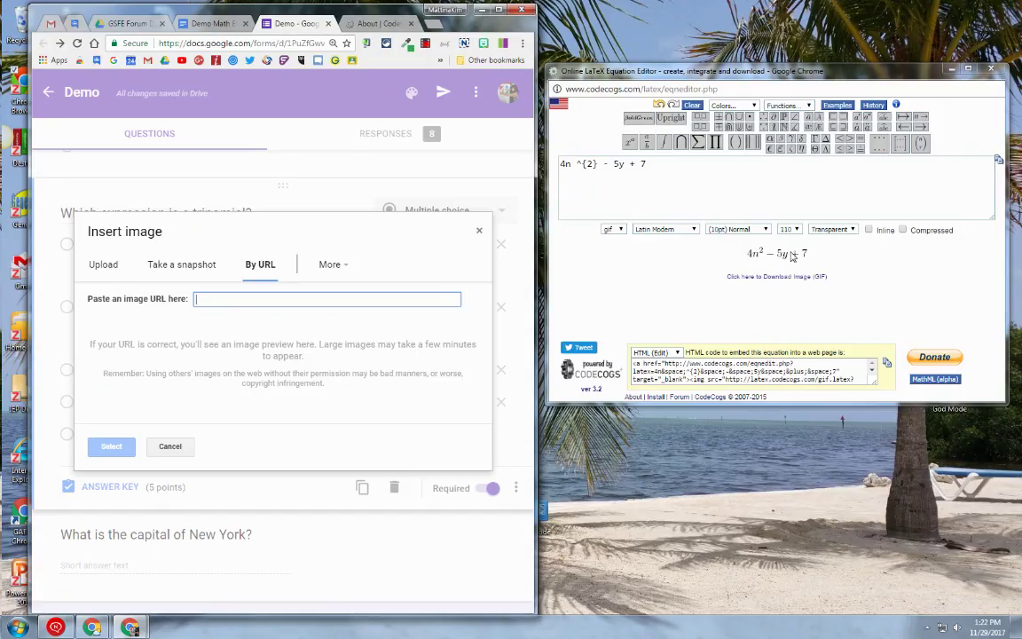
left_click_drag(792, 257, 266, 301)
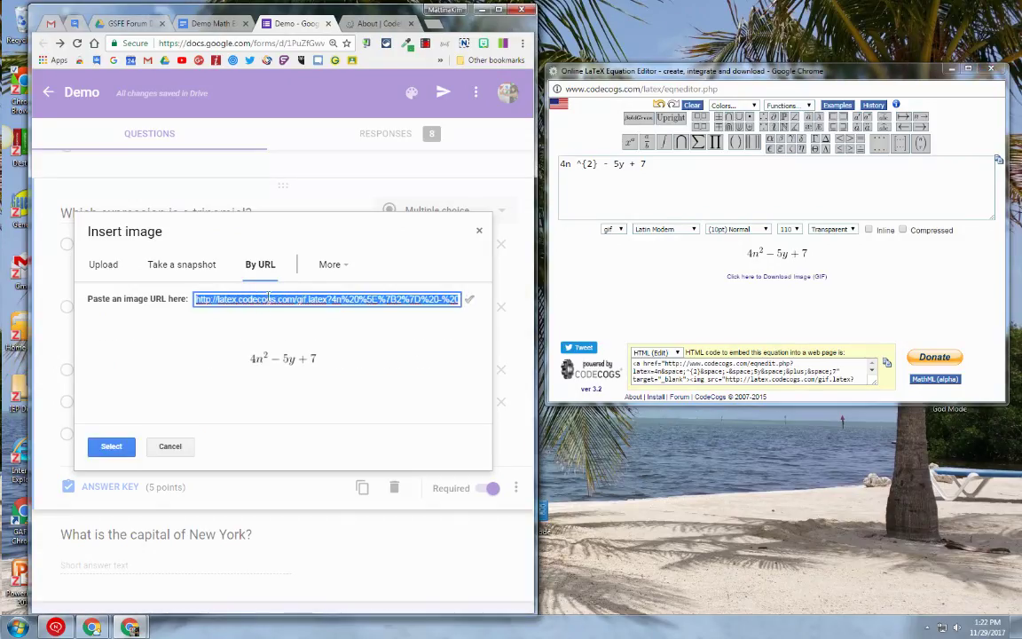
left_click(111, 446)
left_click(119, 381)
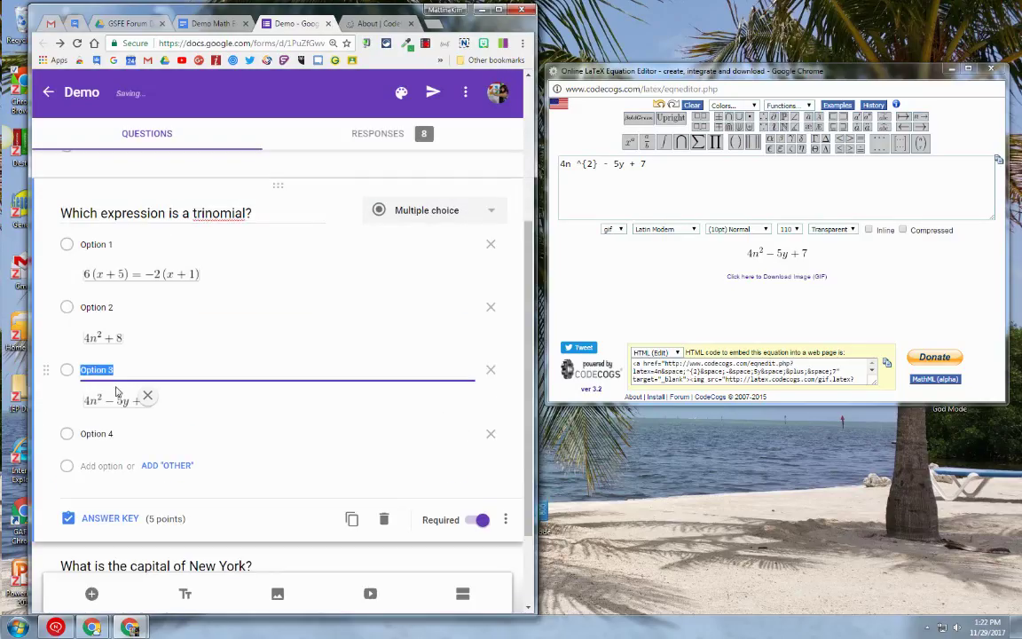
left_click(116, 434)
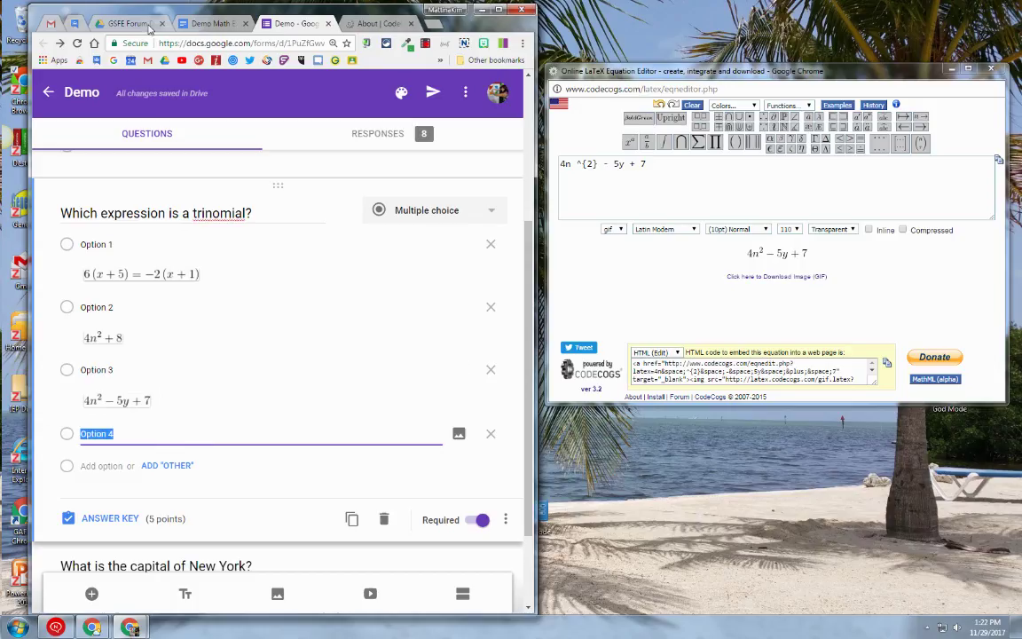
Step: Delete the old trinomial LaTeX, then type a trial 3² and clear it again
left_click(184, 25)
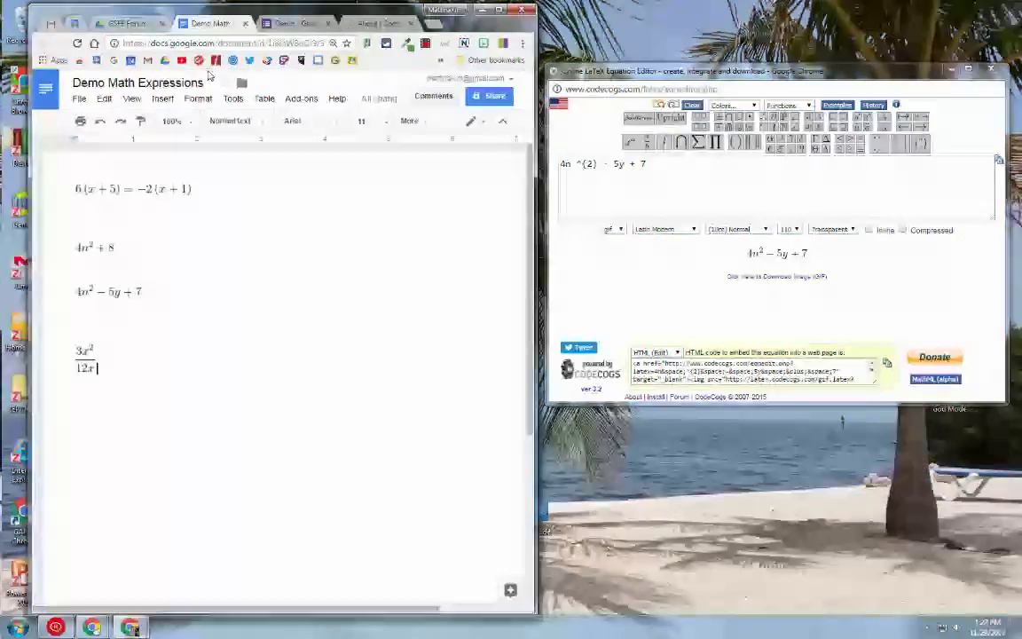
left_click_drag(646, 164, 520, 166)
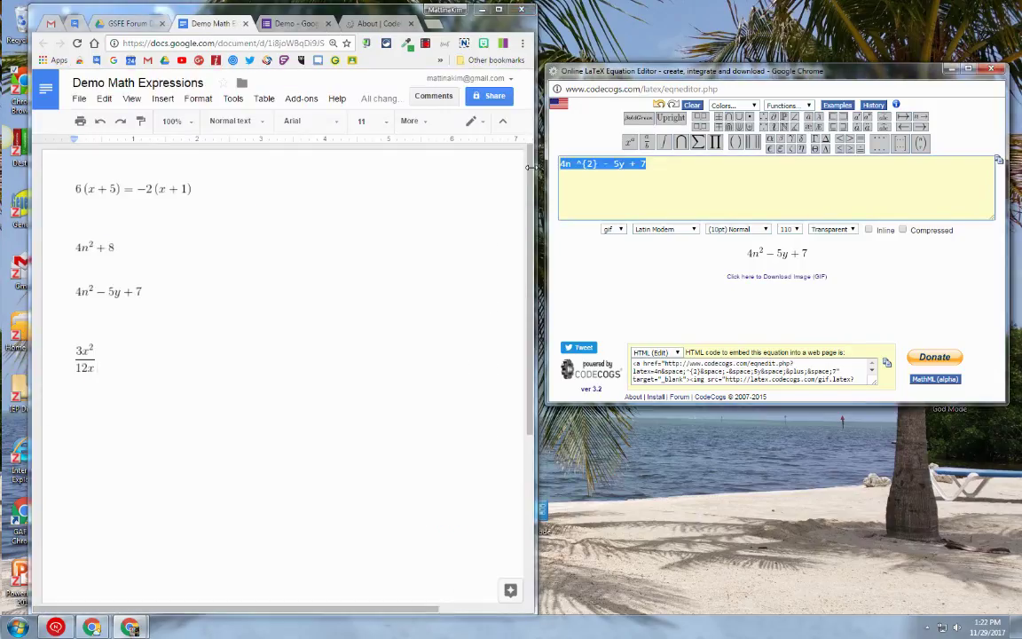
key("BackSpace")
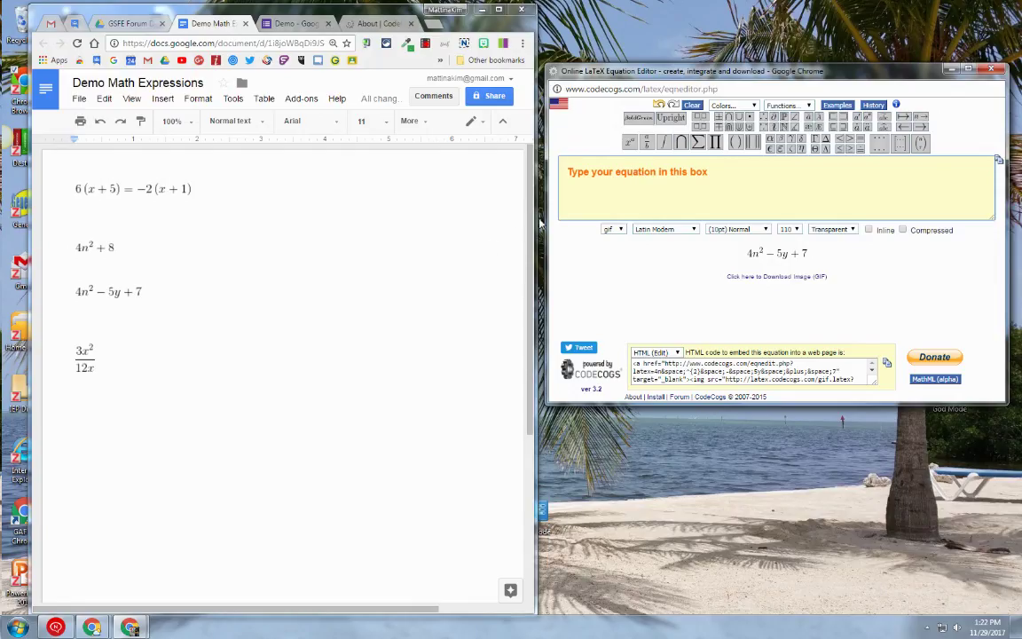
left_click(566, 167)
mouse_move(629, 141)
type("3")
left_click(628, 143)
type("2")
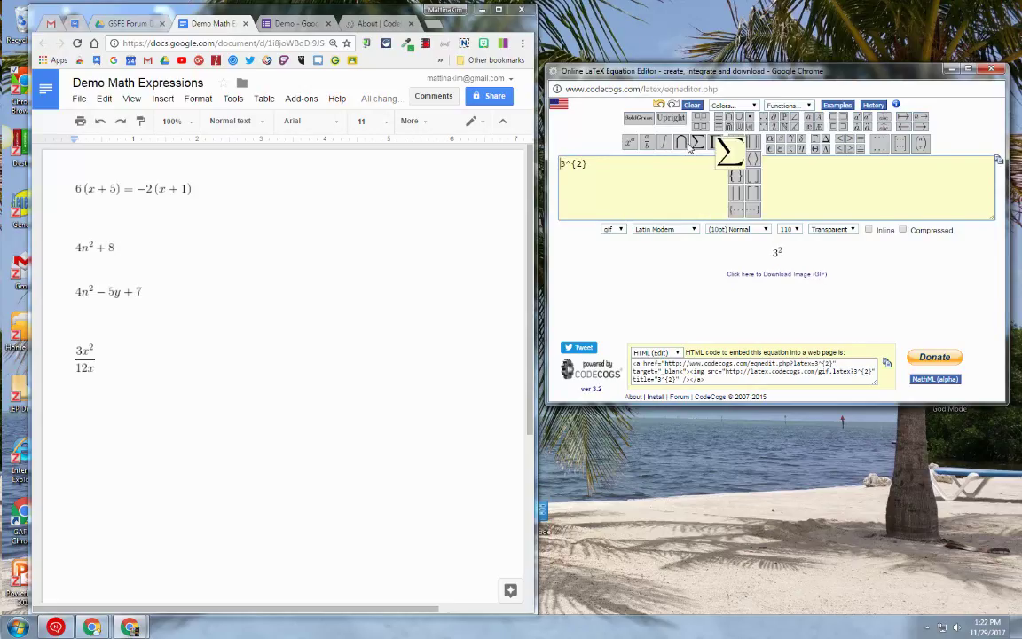
mouse_move(629, 142)
key("ctrl+a")
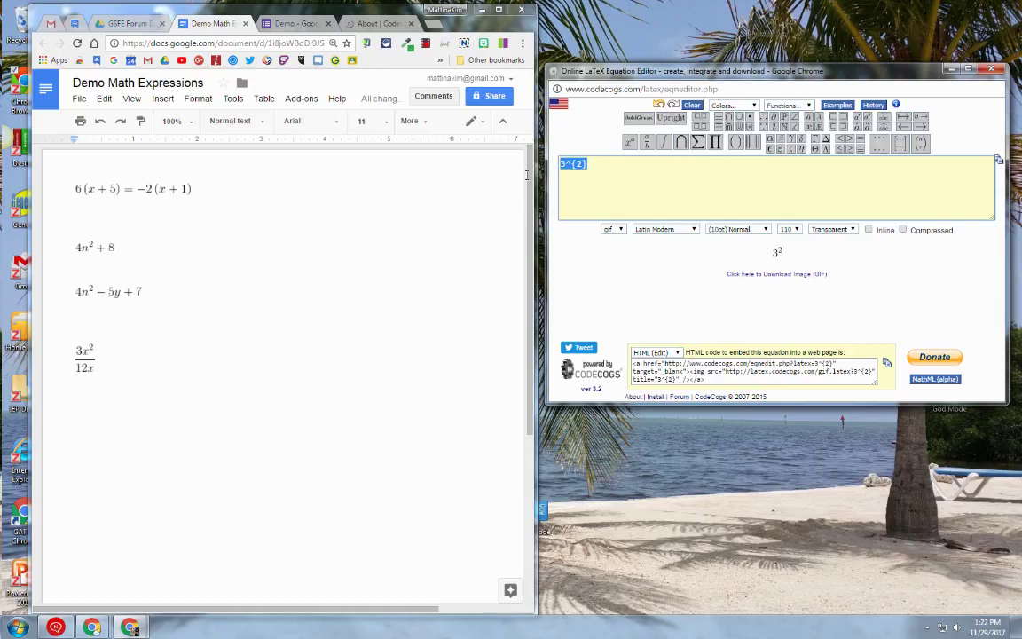
key("BackSpace")
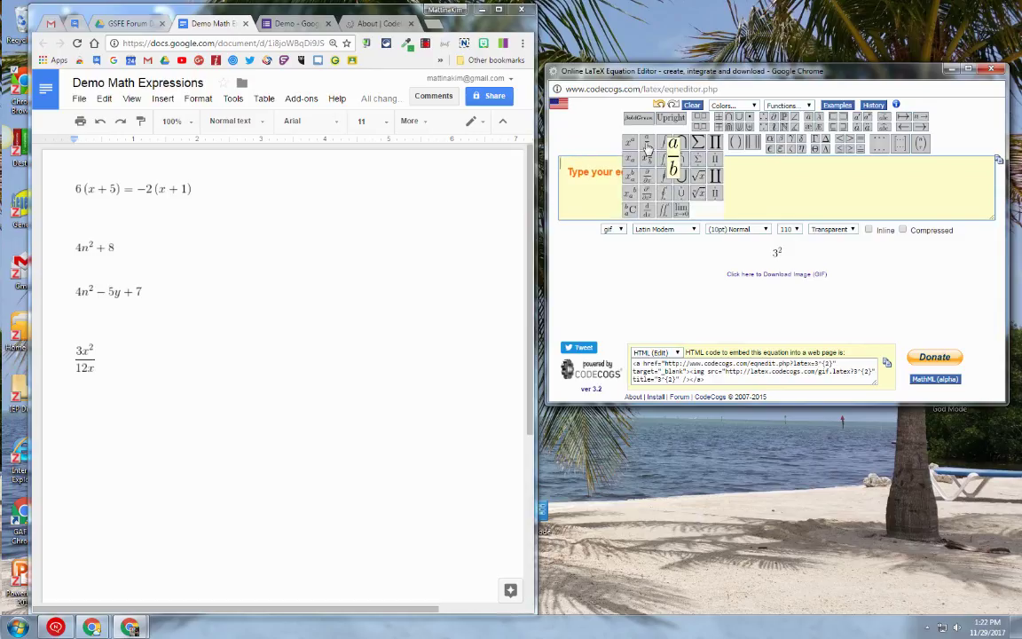
Step: Build the fraction 3x^{2} over 12x from the fraction template
left_click(648, 147)
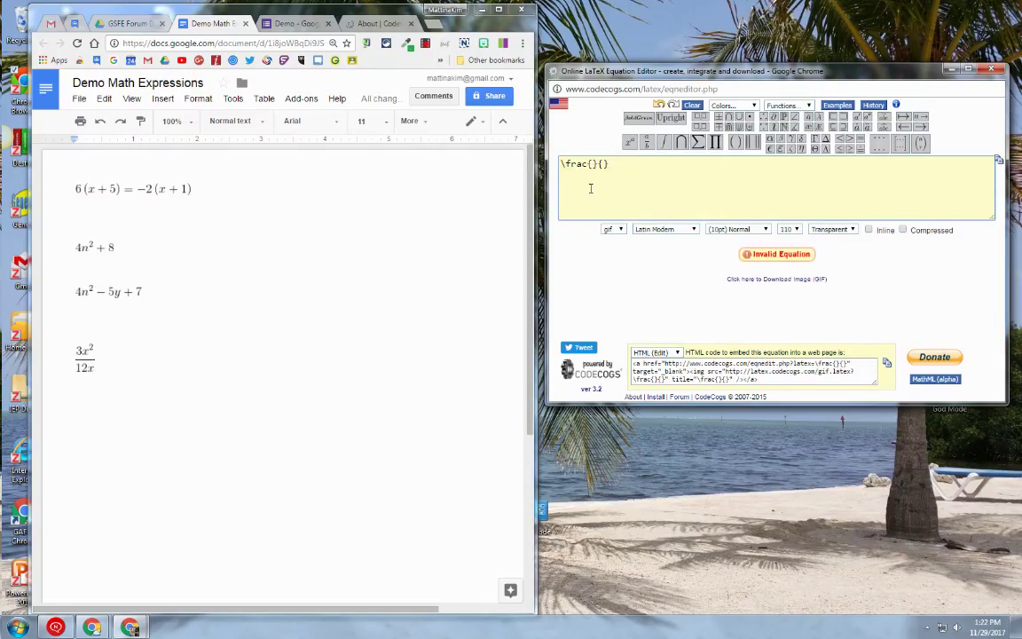
type("3")
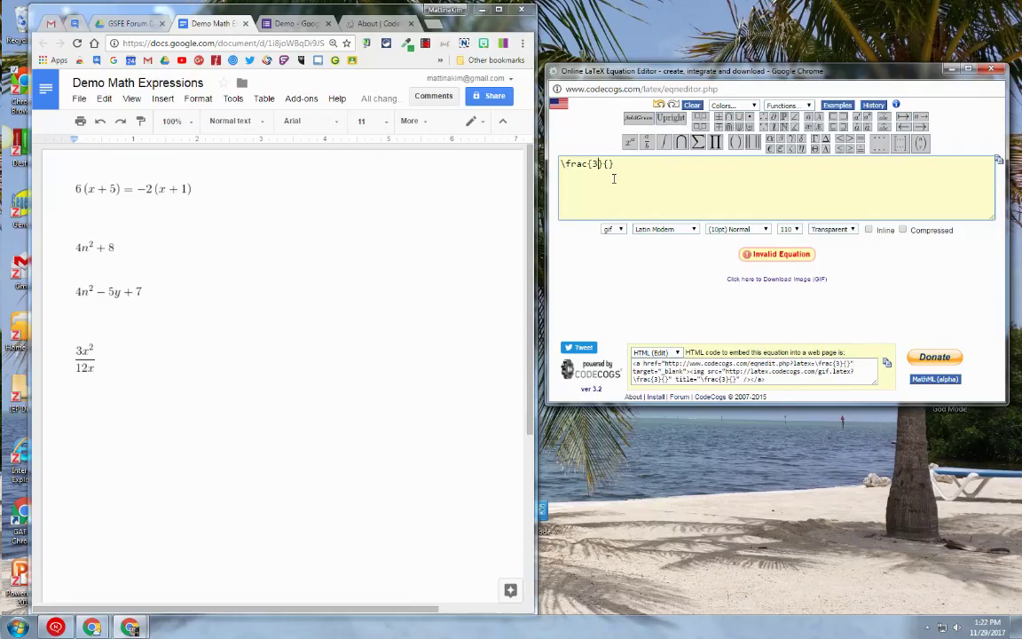
left_click(641, 147)
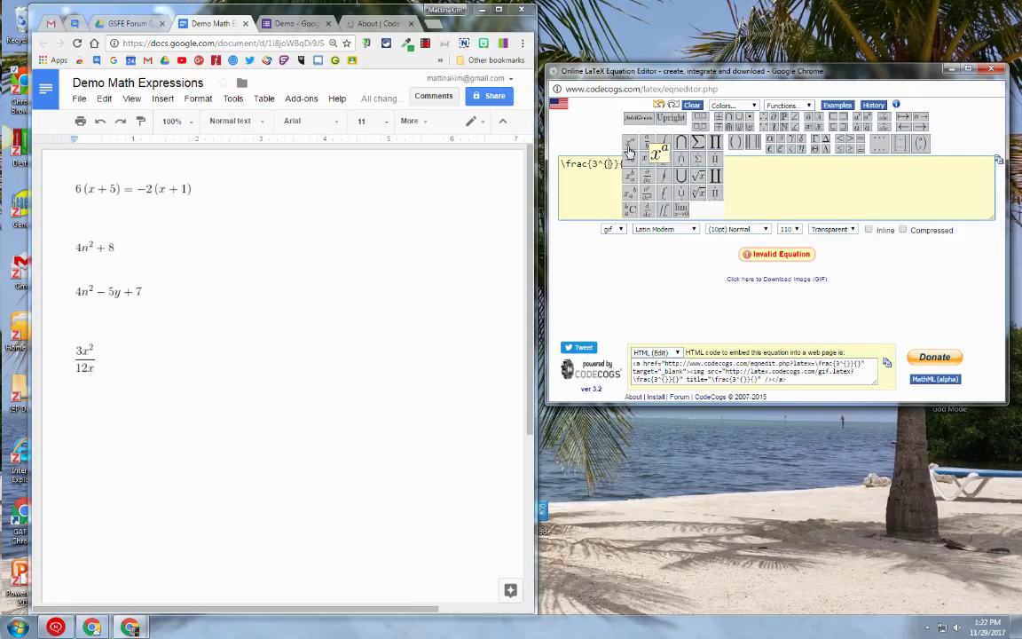
type("2}}{")
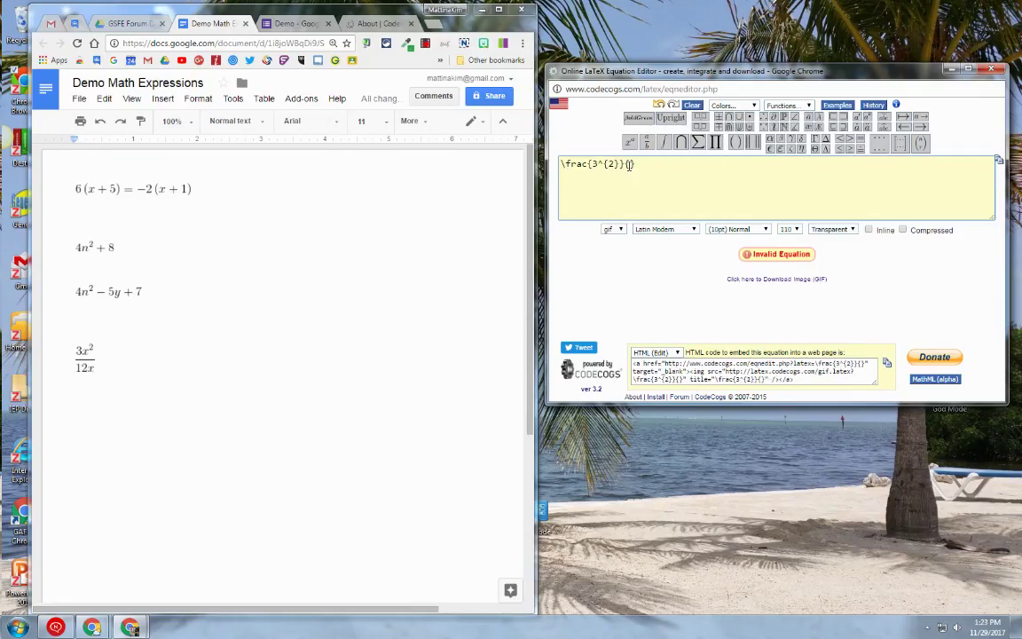
type("12x")
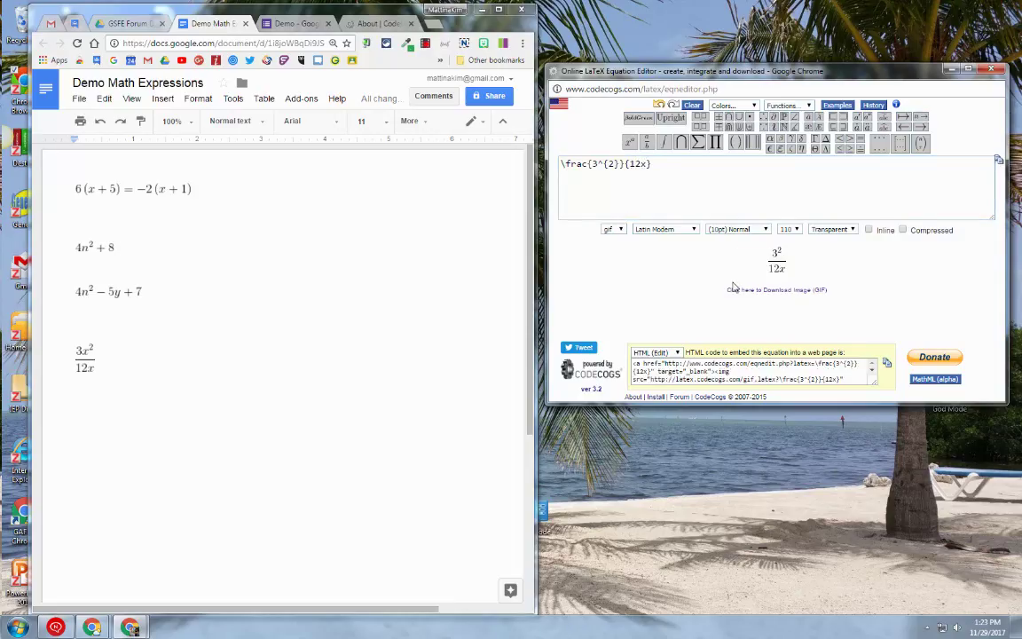
left_click(606, 167)
type("x")
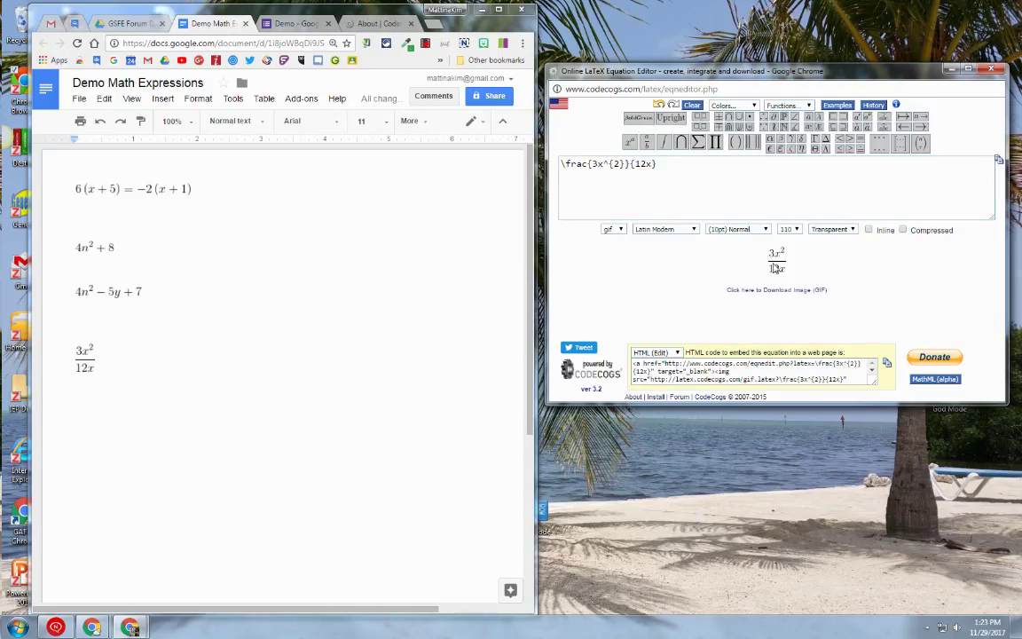
Step: Attach the CodeCogs 3x² over 12x image to Option 4 by its URL
left_click(287, 25)
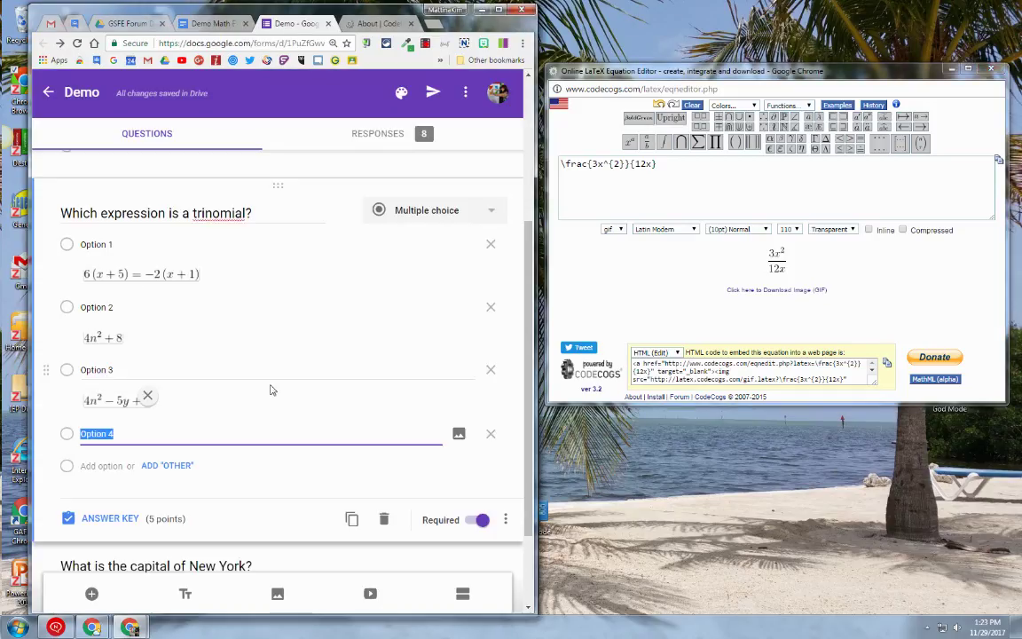
left_click(459, 434)
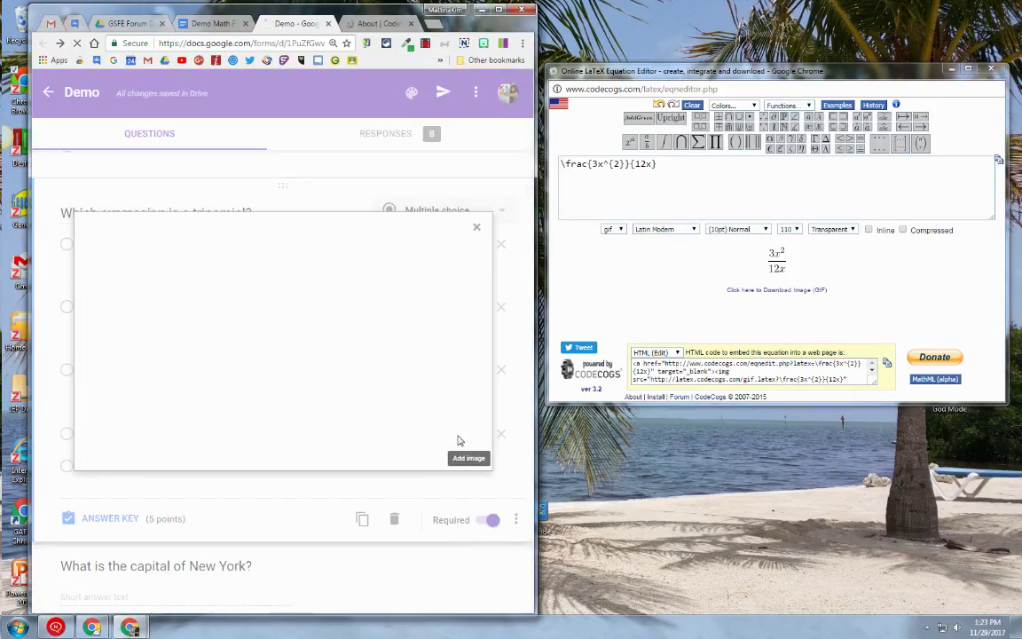
left_click(260, 263)
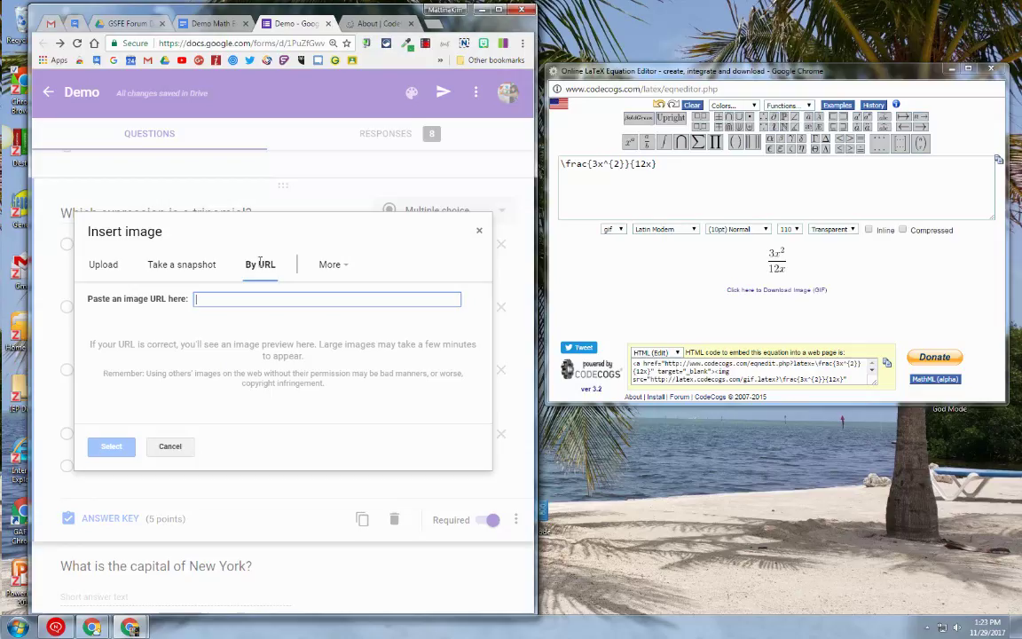
left_click_drag(774, 266, 227, 302)
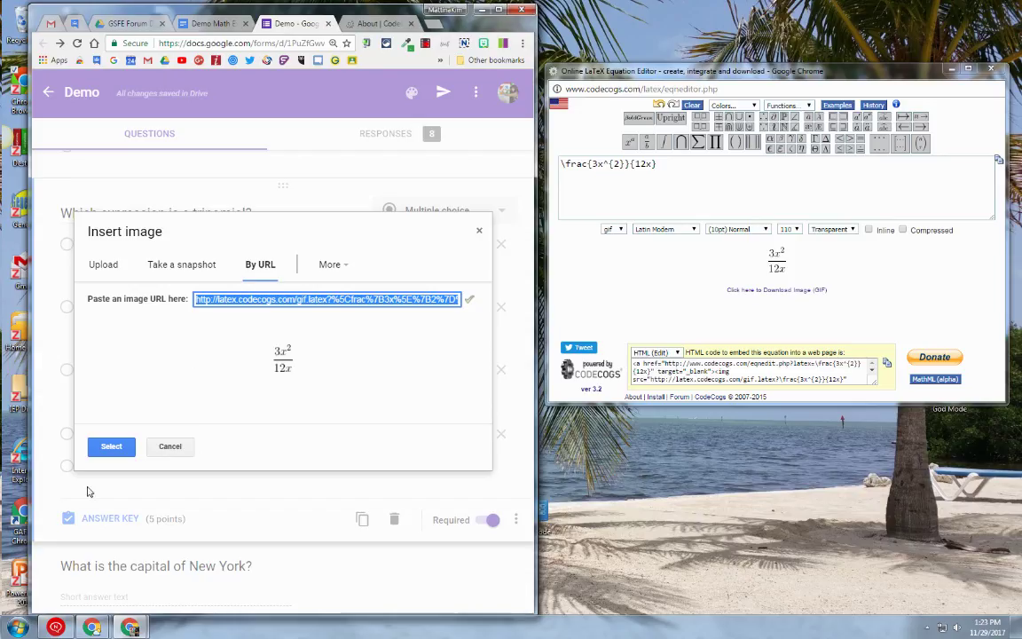
left_click(108, 447)
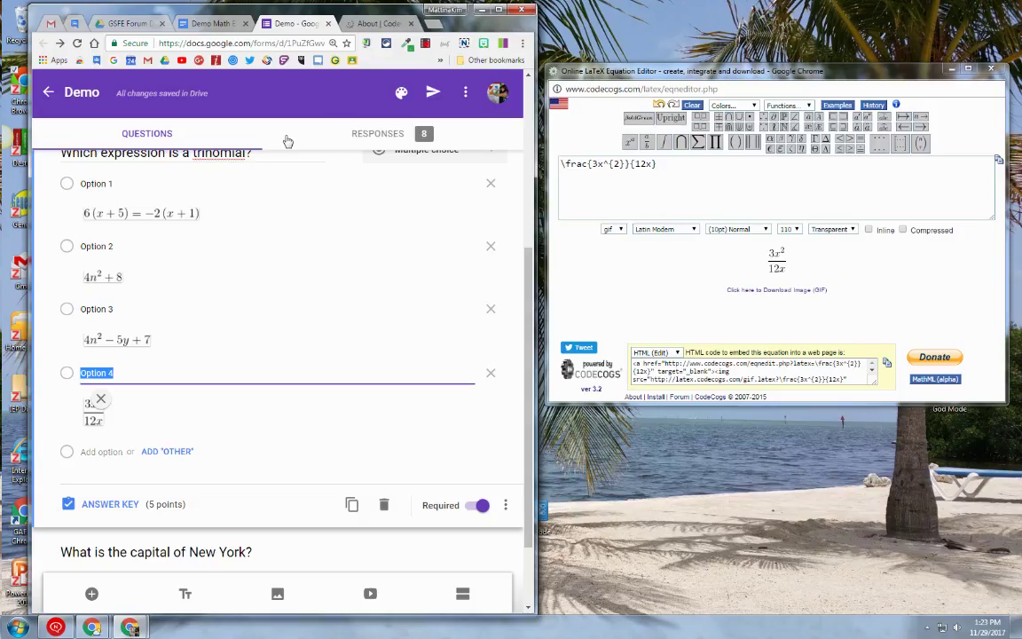
Step: Maximize the window and scroll through the form preview to check the four equation options
scroll(399, 168, "up", 4)
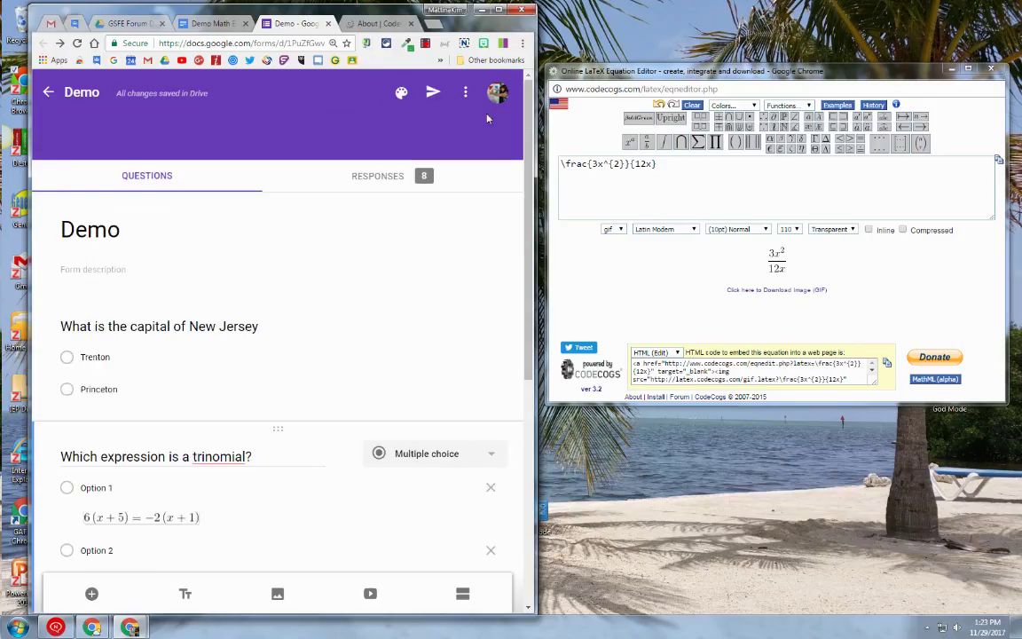
double_click(448, 10)
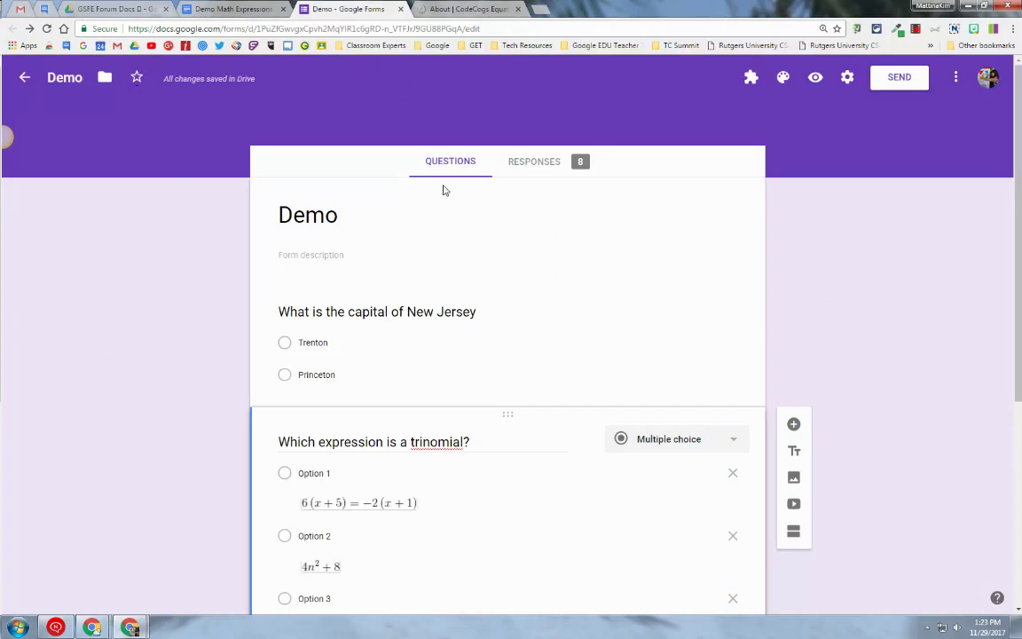
left_click(815, 80)
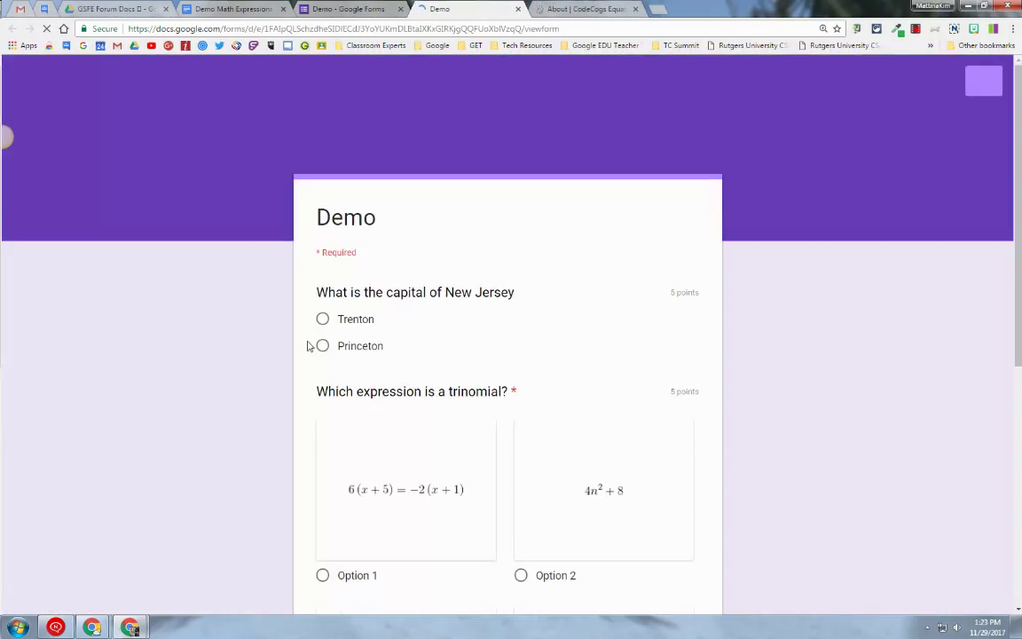
scroll(324, 340, "down", 2)
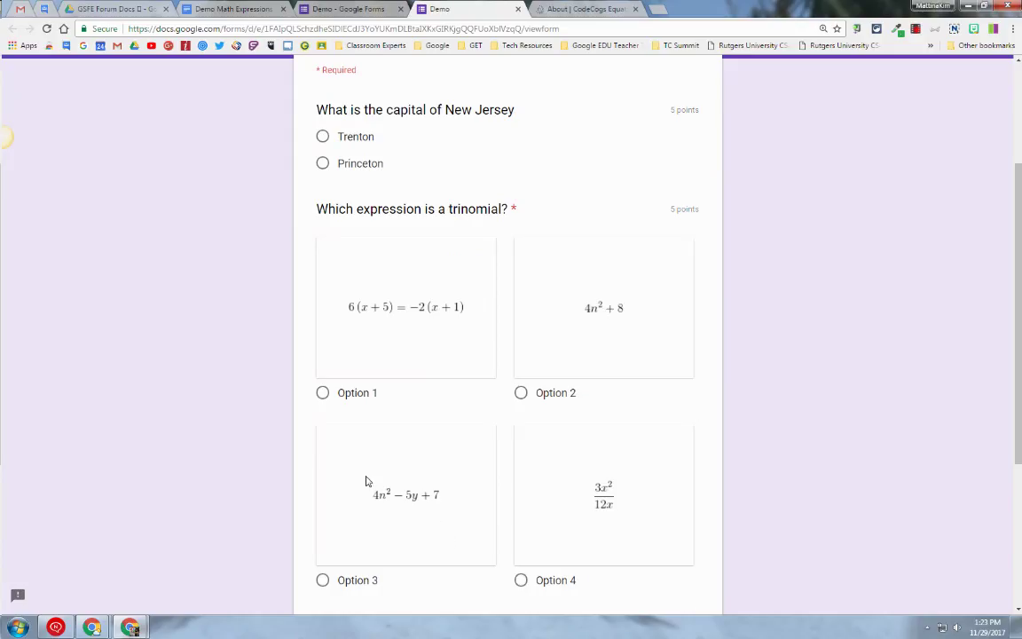
scroll(367, 483, "down", 2)
scroll(375, 482, "up", 4)
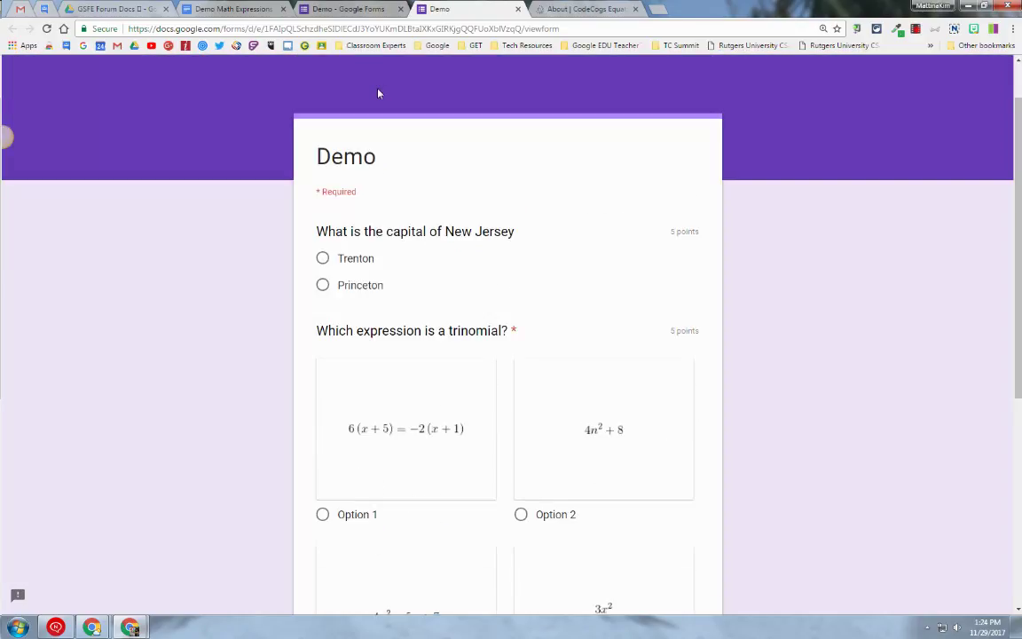